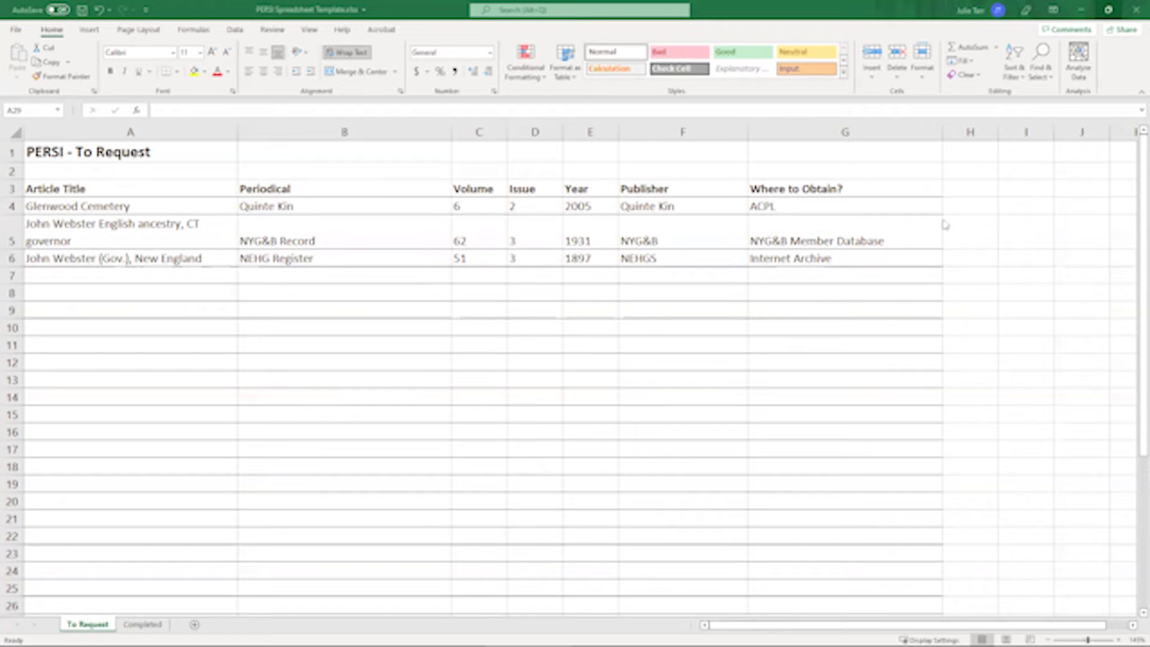
- Fill column G's header styling right into column H, then clear column H's copied contents
left_click(880, 135)
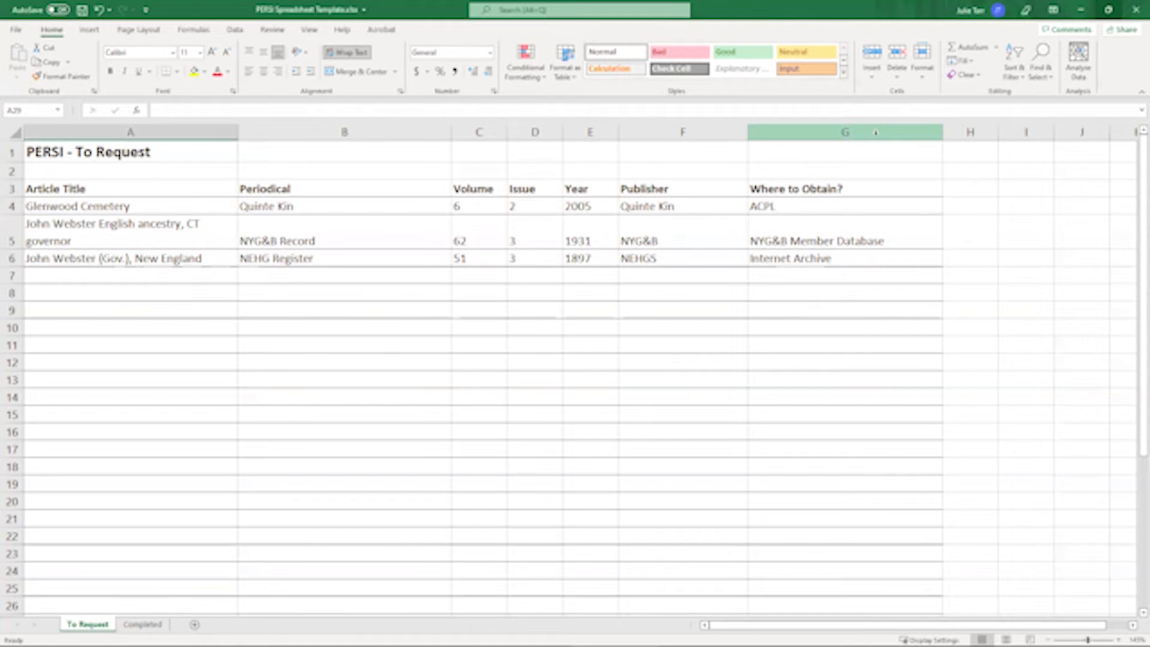
left_click_drag(875, 136, 957, 128)
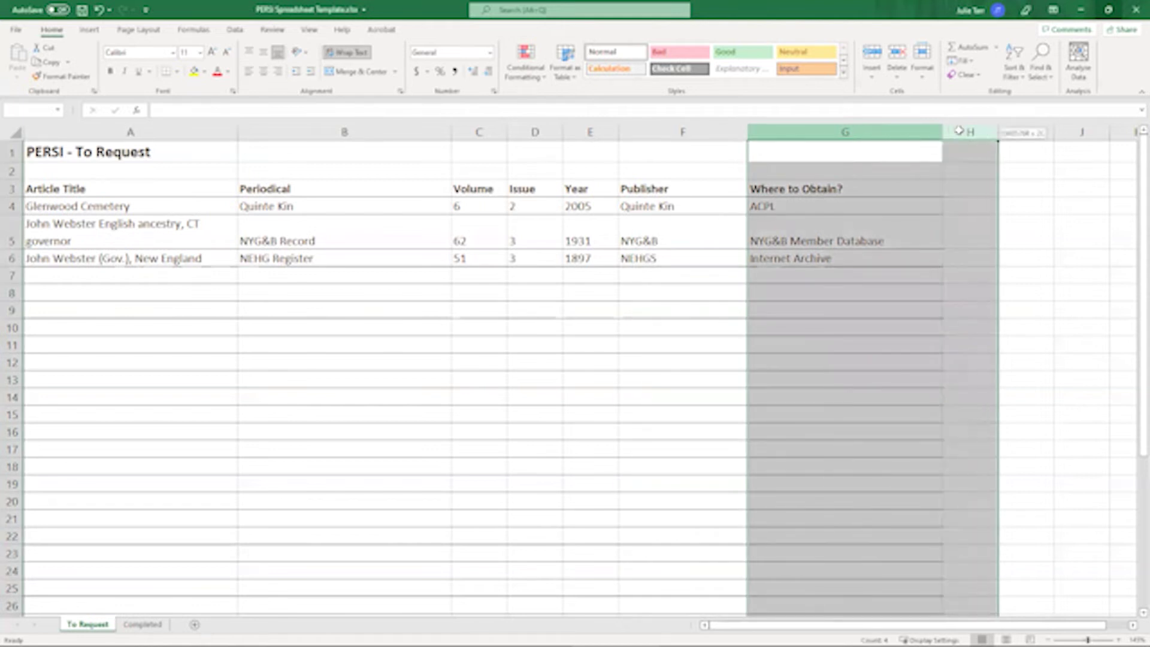
left_click(971, 63)
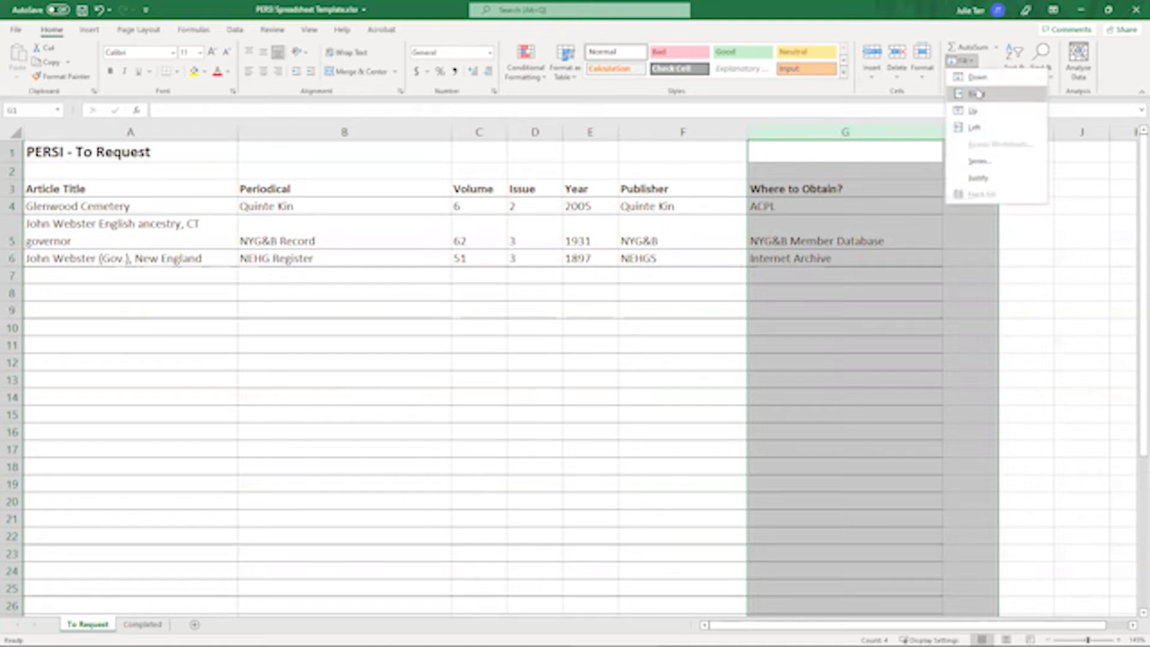
left_click(979, 97)
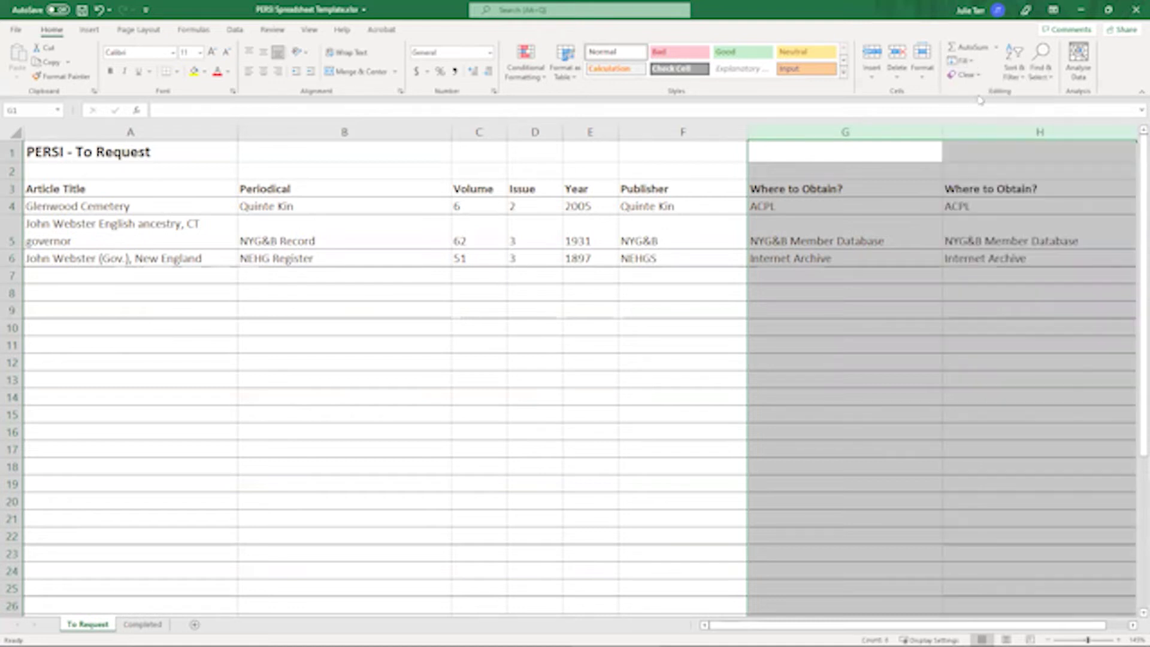
left_click(976, 134)
key("Delete")
- Head column H 'Date Requested' in H3 and make the column narrower
left_click(978, 189)
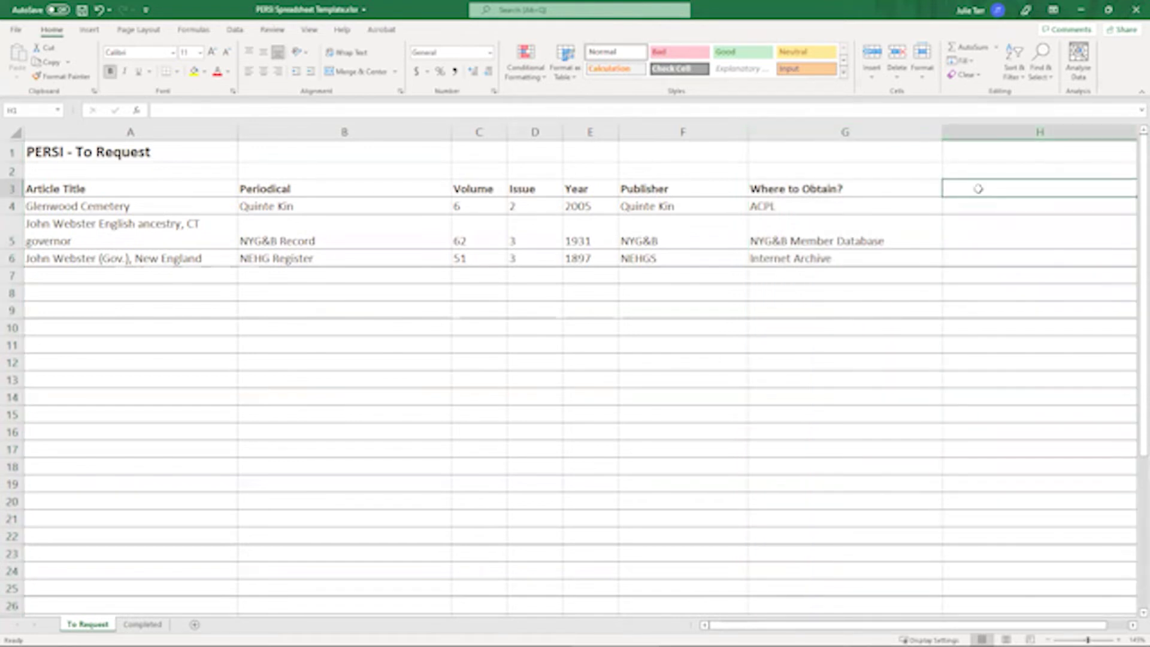
type("Date Requested")
key("Return")
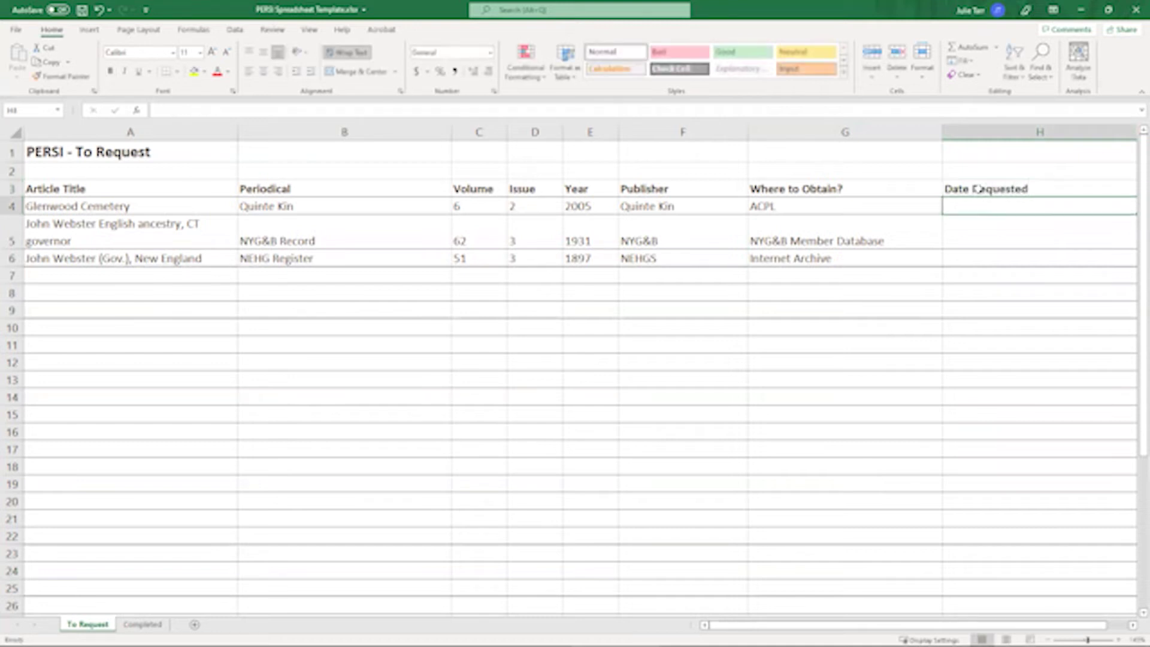
left_click_drag(957, 624, 979, 625)
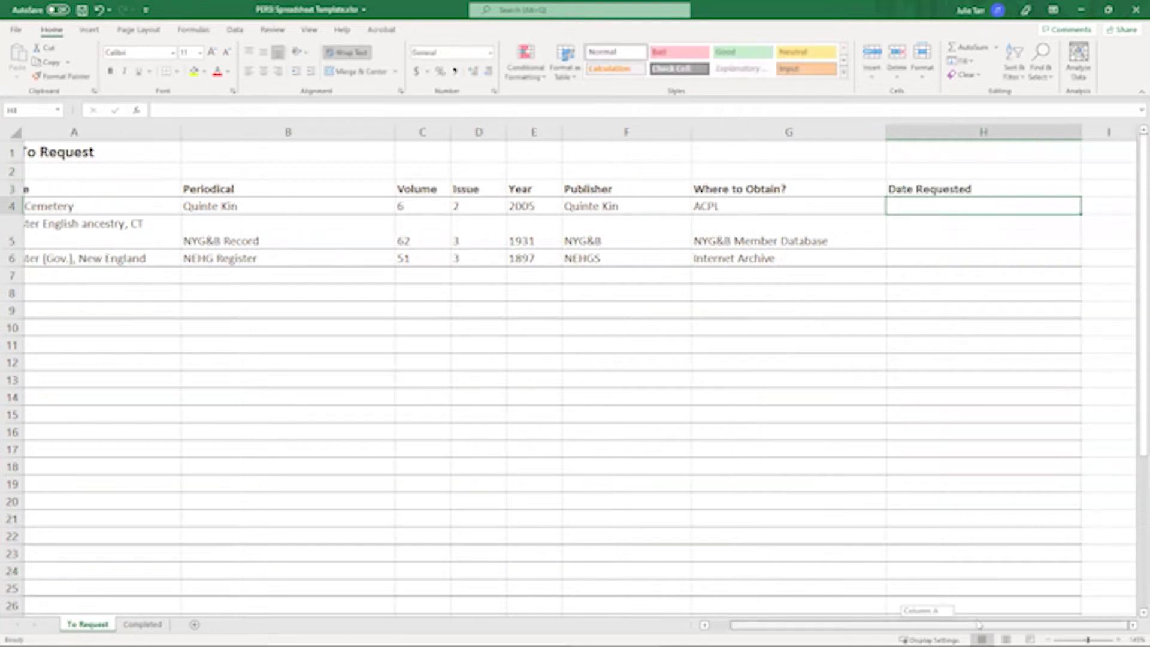
left_click_drag(1081, 135, 983, 143)
left_click_drag(916, 626, 895, 625)
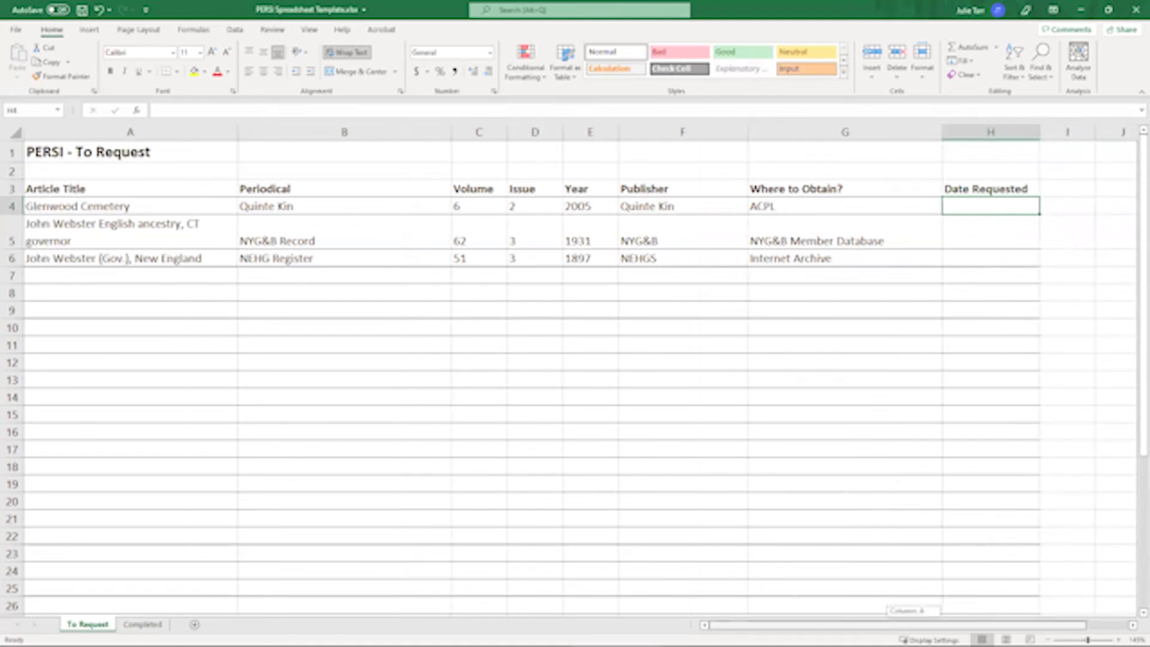
- Format the Date Requested column H as Text
left_click(965, 132)
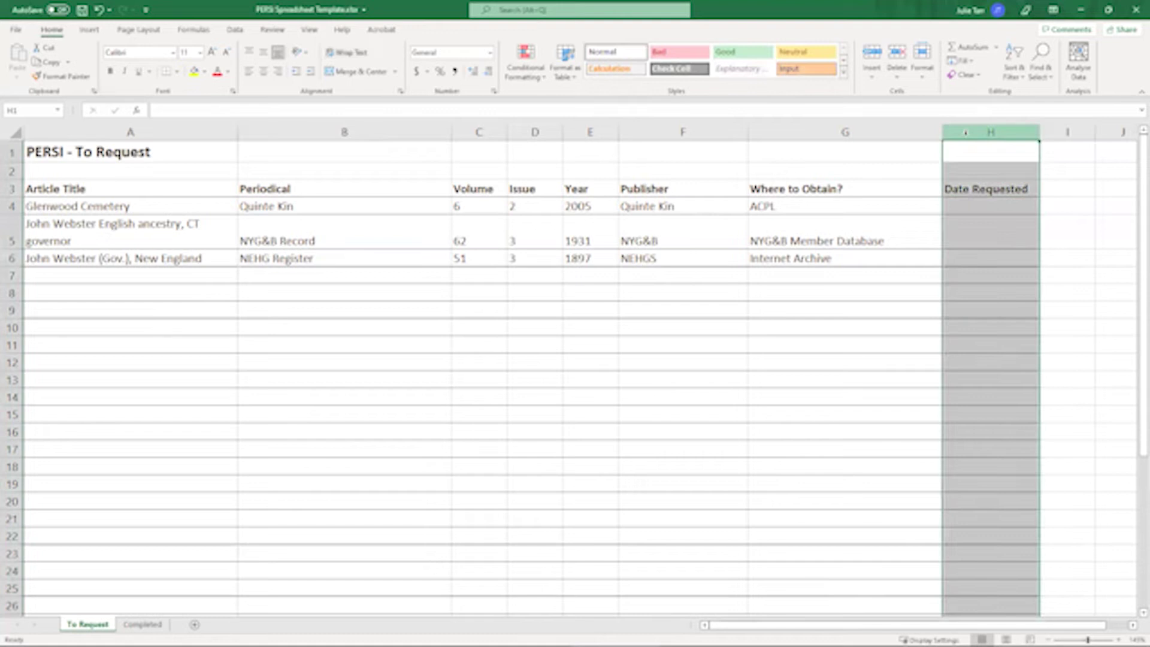
right_click(966, 133)
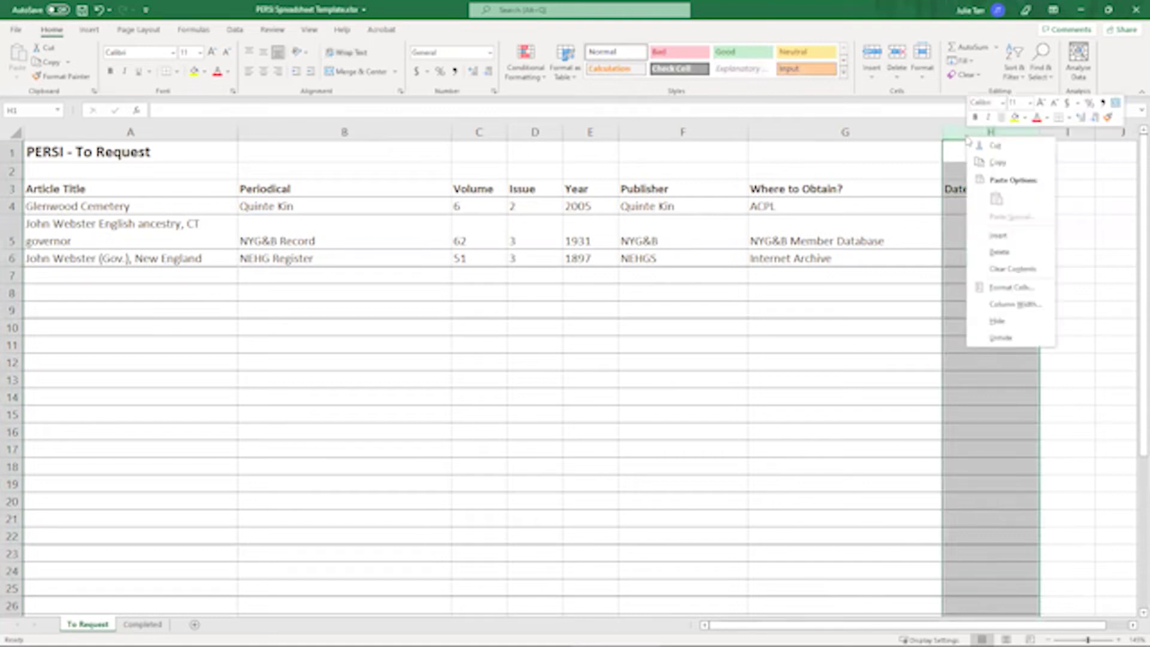
left_click(995, 291)
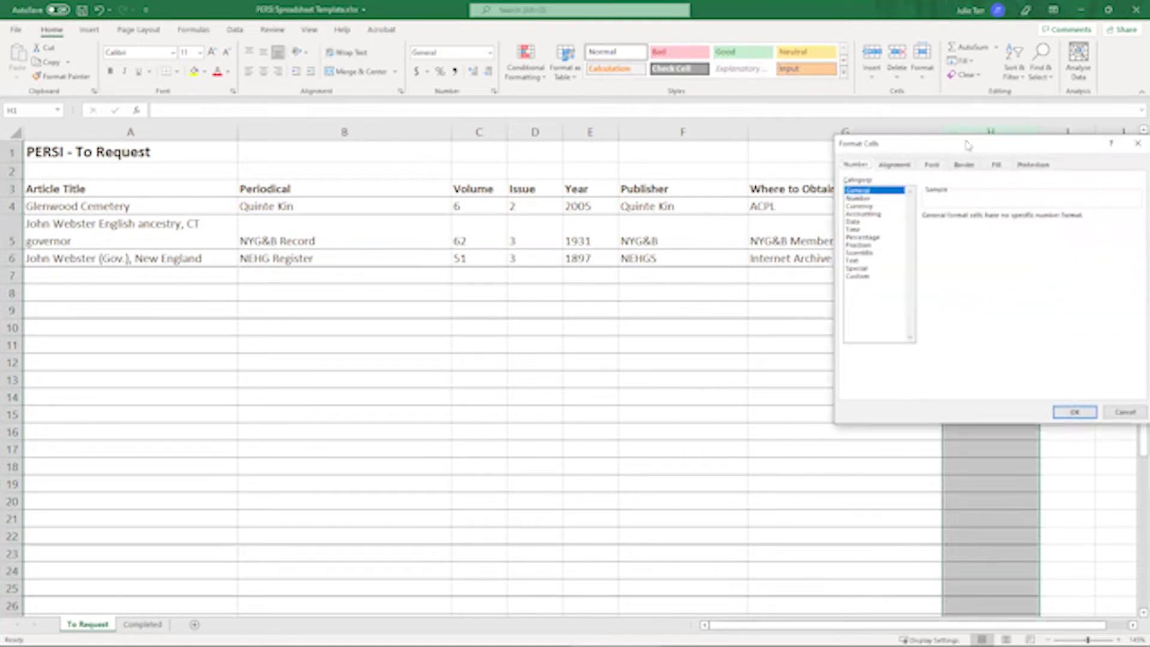
left_click(858, 261)
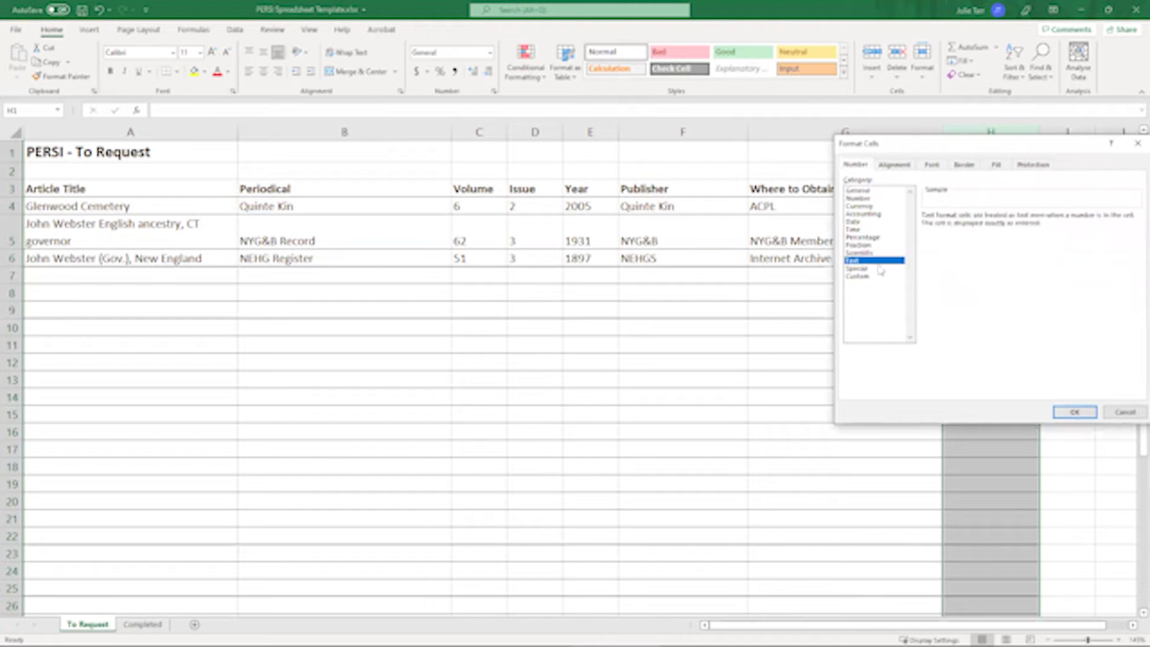
left_click(1069, 413)
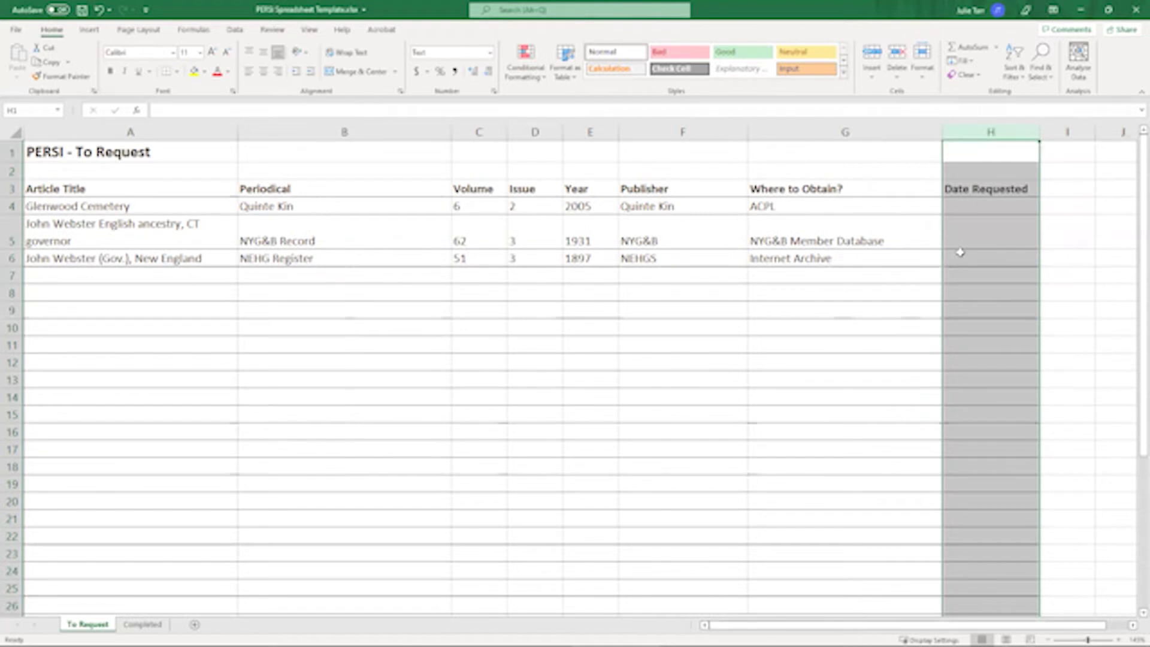
- Enter 2022-02-01 as Glenwood Cemetery's request date in H4
left_click(976, 208)
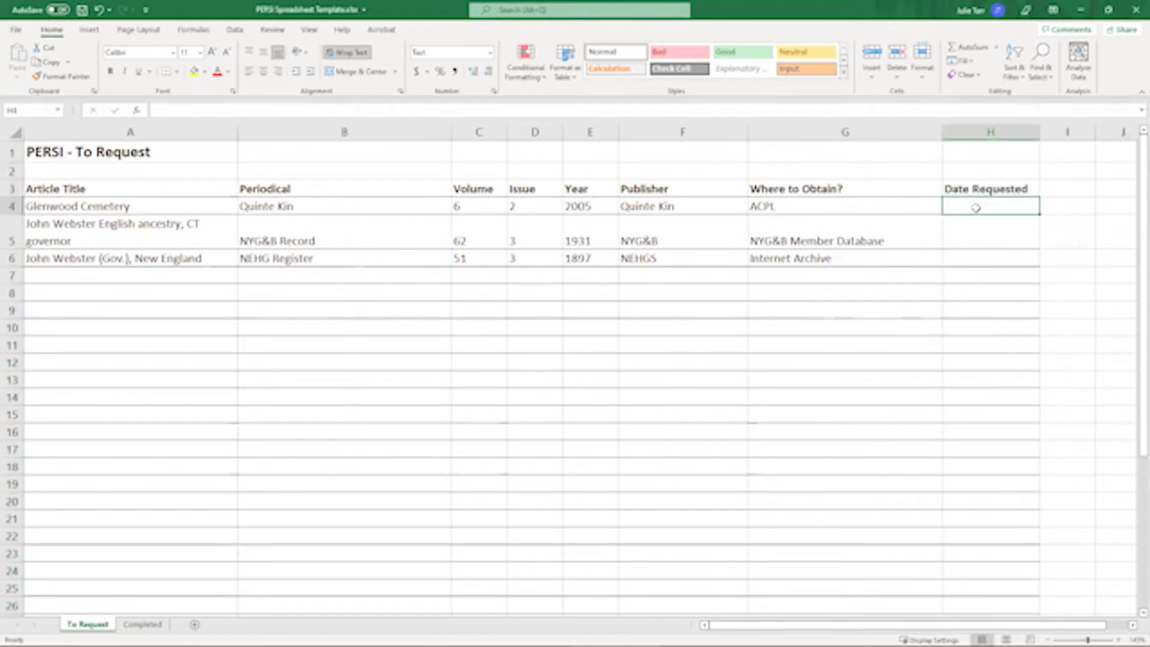
type("2022")
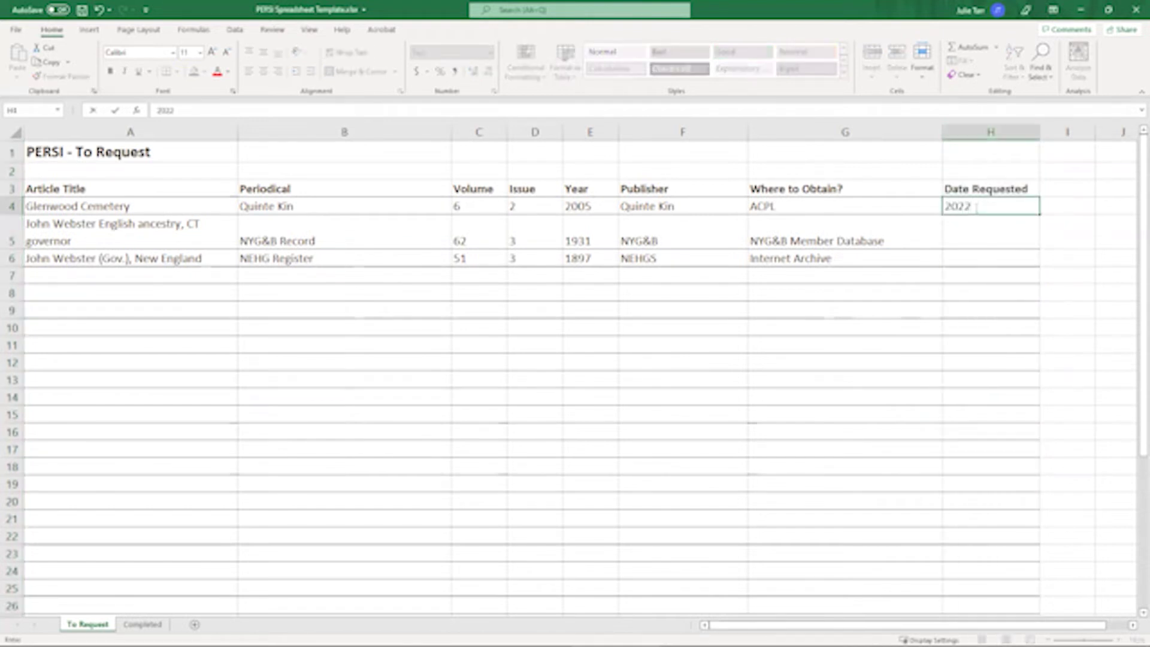
type("-02-01")
key("Return")
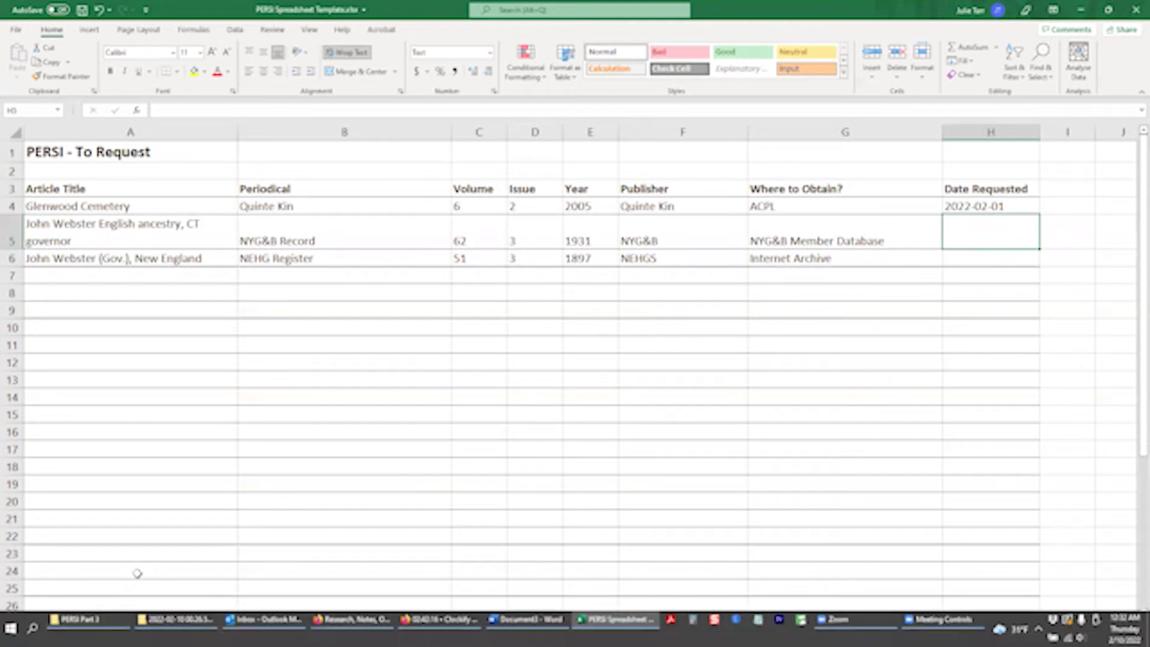
- On the Completed sheet, fill the header style into column H and title it 'Date Received'
left_click(139, 623)
left_click_drag(898, 132, 966, 132)
right_click(965, 133)
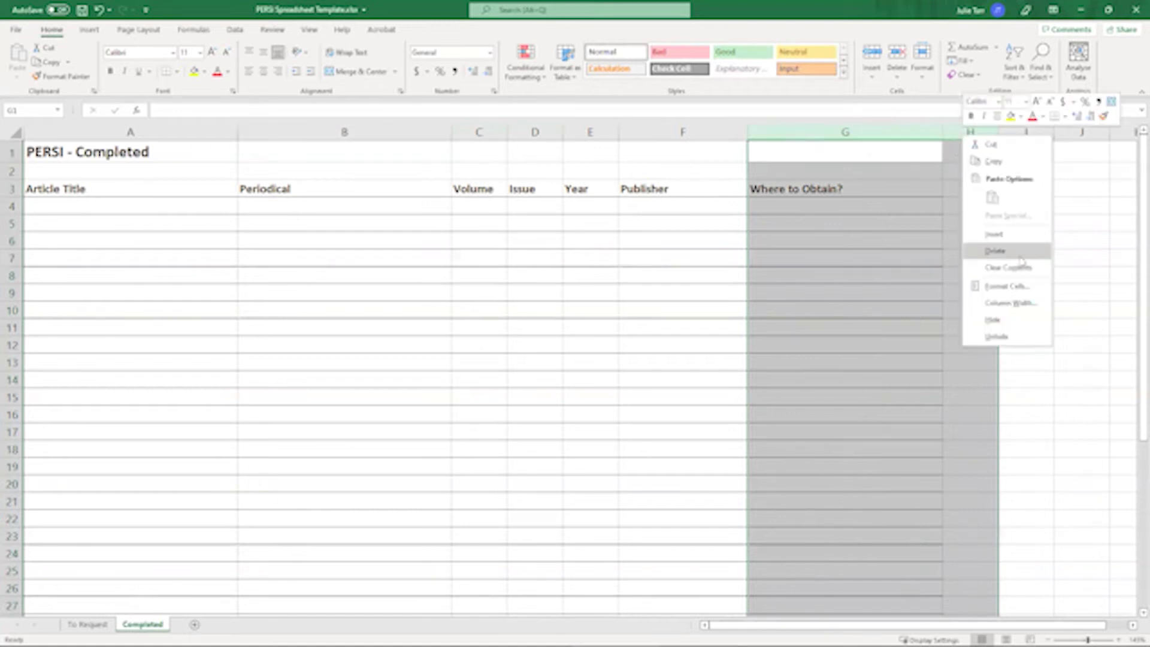
left_click(959, 61)
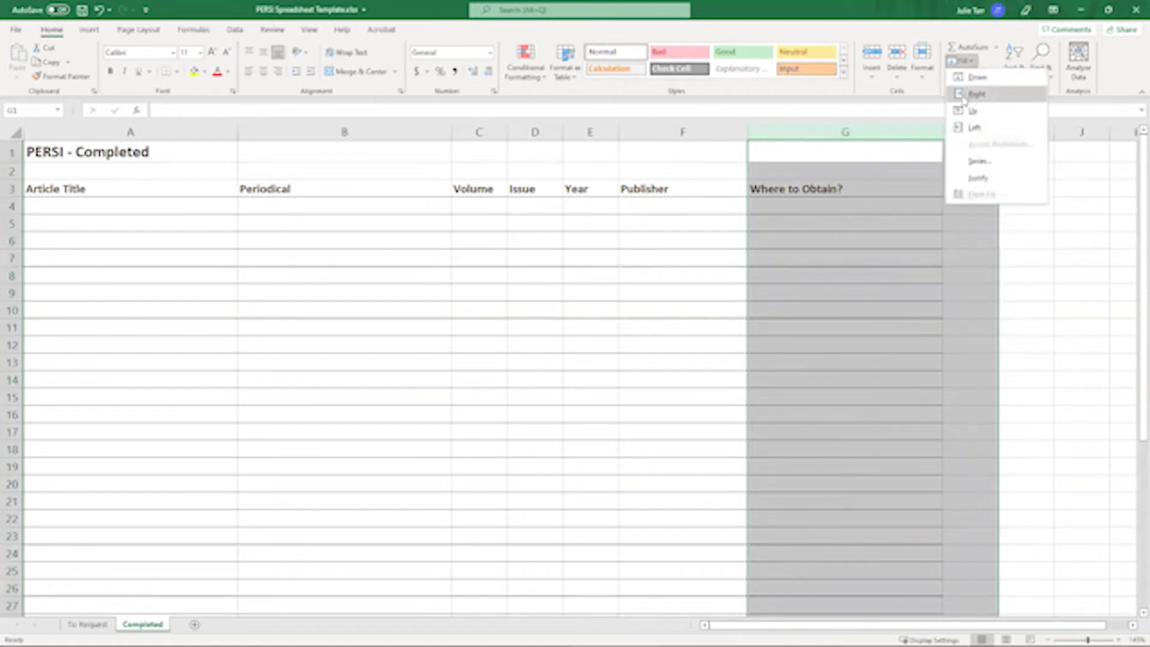
left_click(975, 94)
left_click(975, 188)
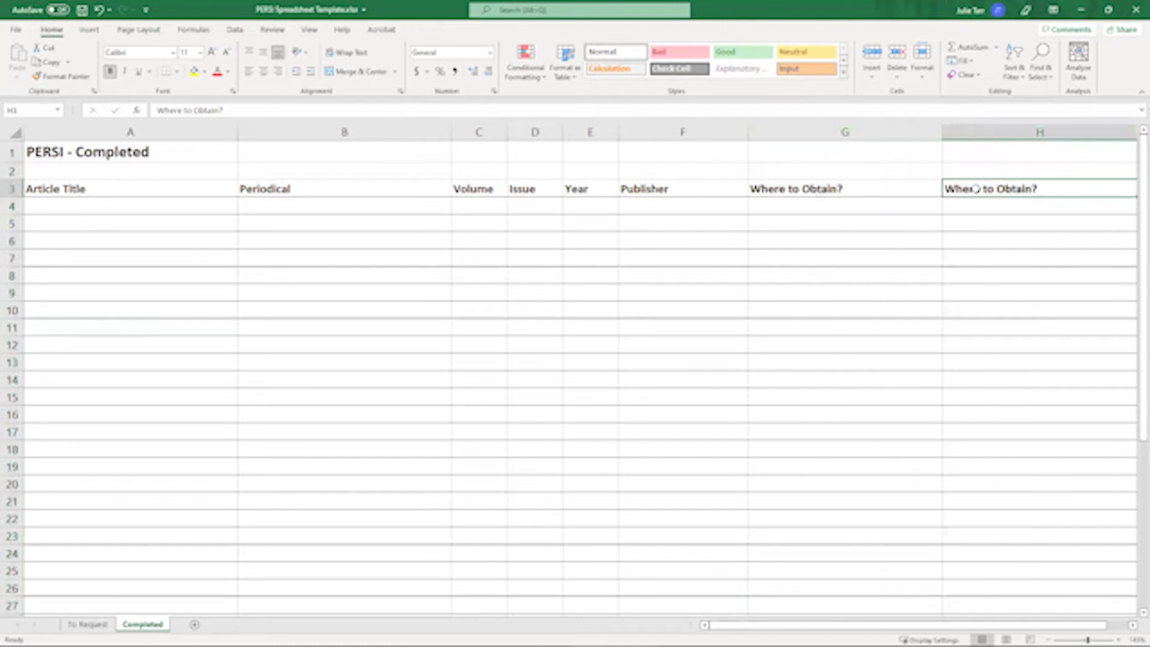
type("Date R")
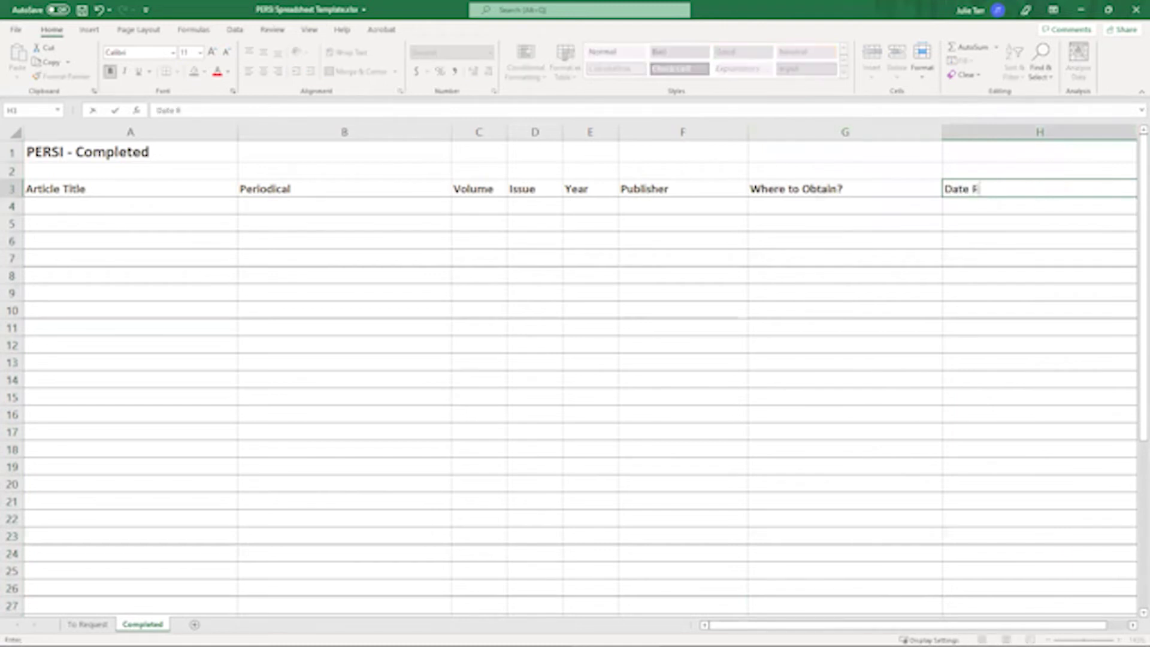
type("eceived")
key("Return")
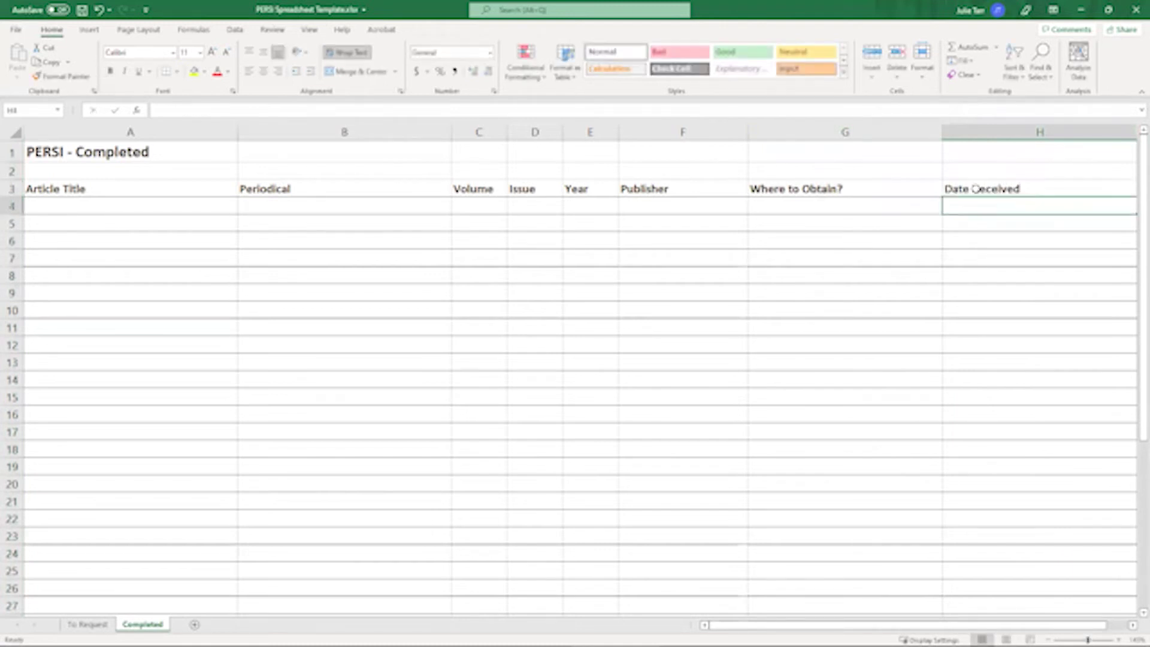
- Narrow the Date Received column, format it as Text, and go back to To Request
left_click_drag(1000, 625, 1022, 608)
left_click_drag(1081, 133, 985, 138)
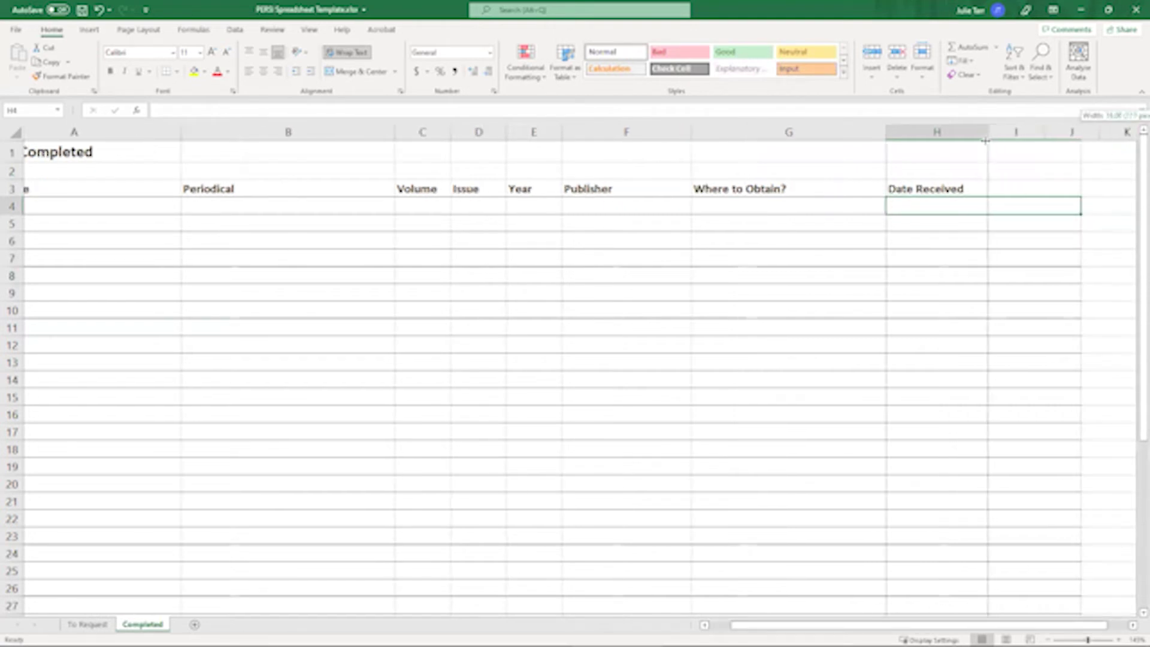
left_click(936, 132)
right_click(933, 133)
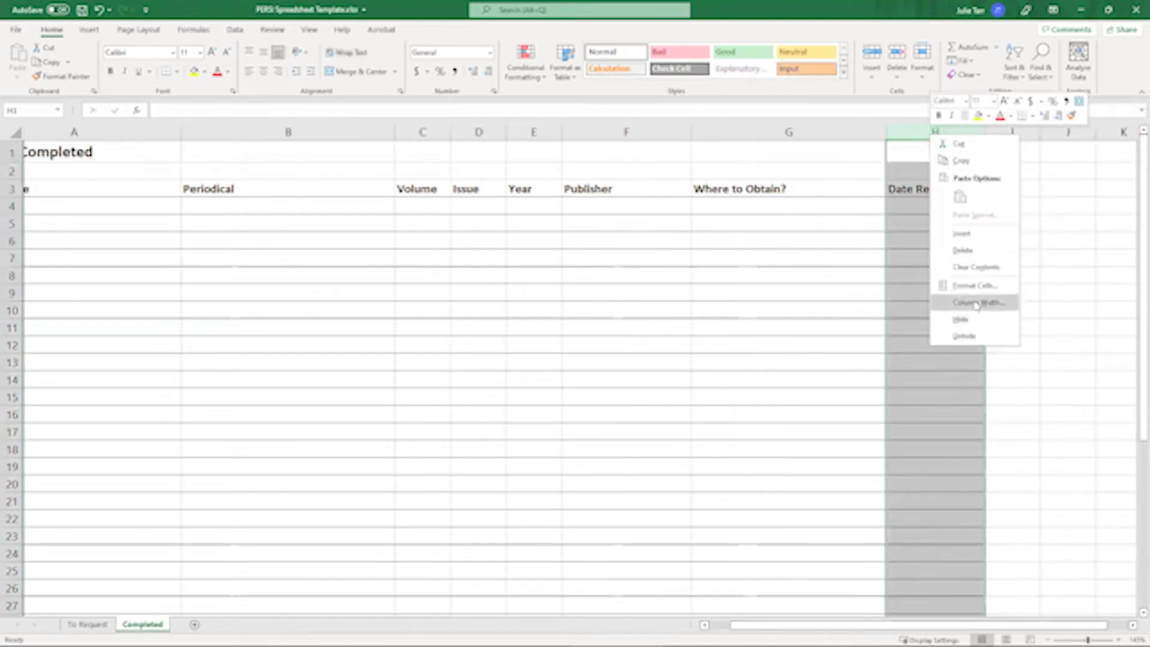
left_click(974, 286)
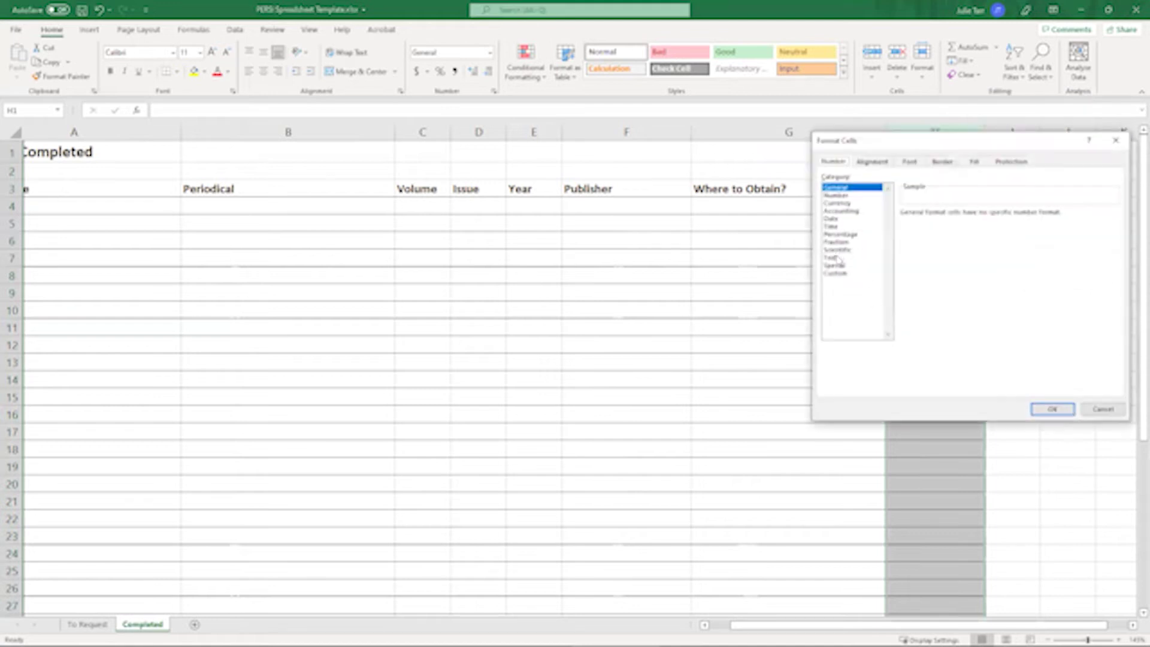
left_click(839, 258)
left_click(1052, 408)
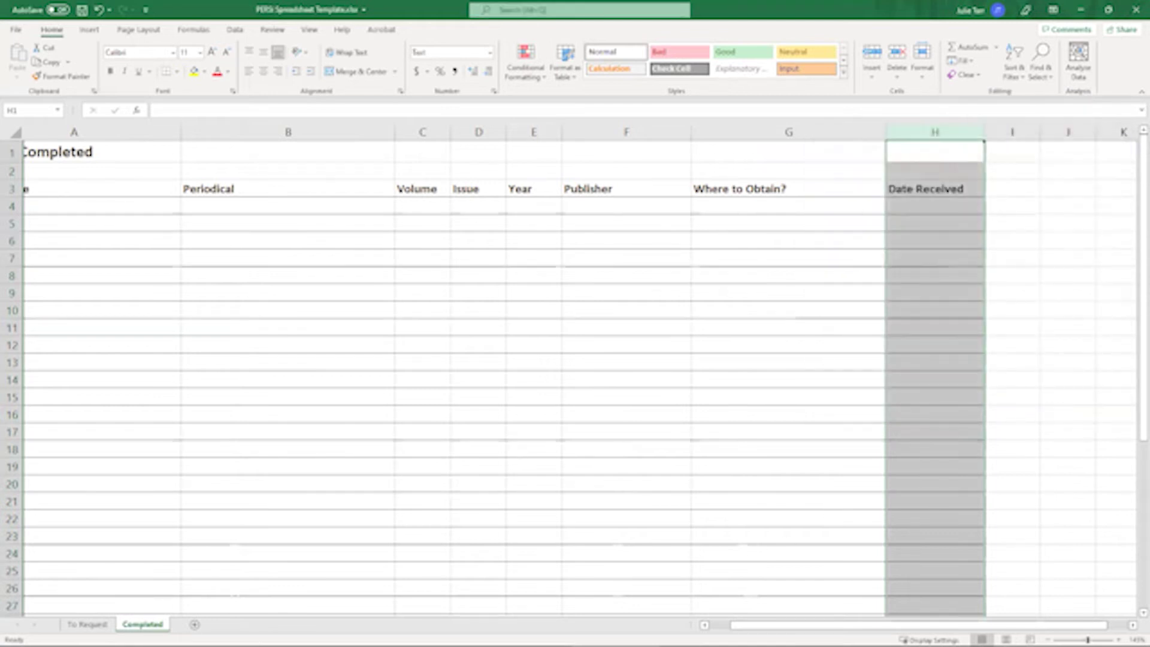
left_click(704, 625)
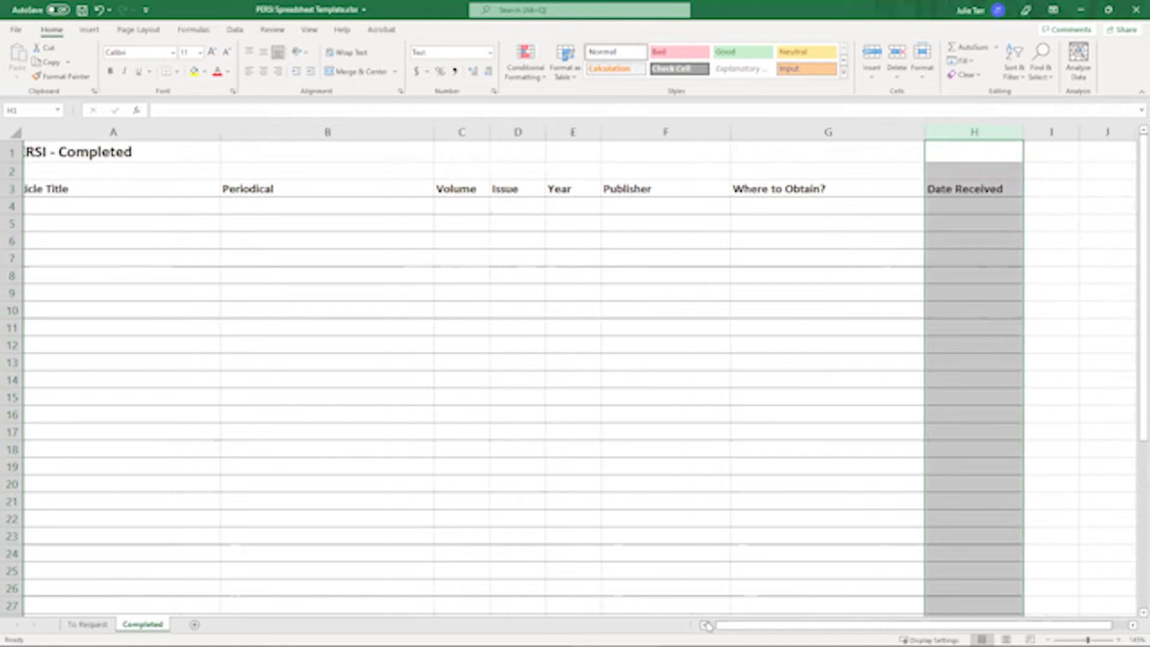
left_click(88, 624)
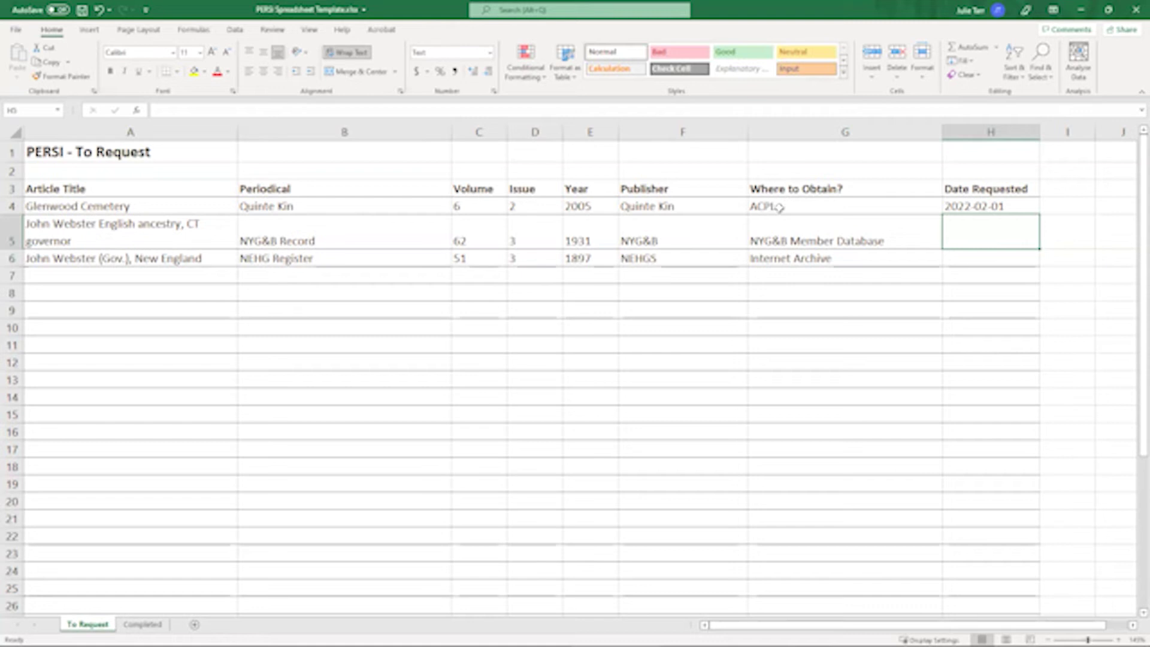
left_click(781, 207)
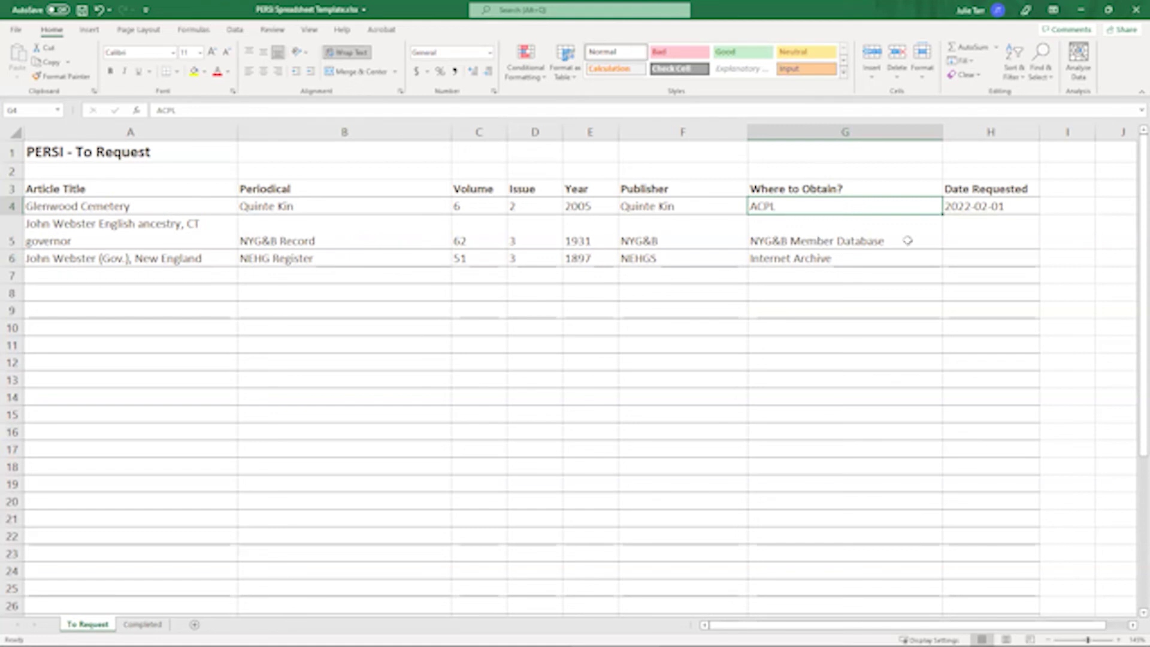
left_click(968, 237)
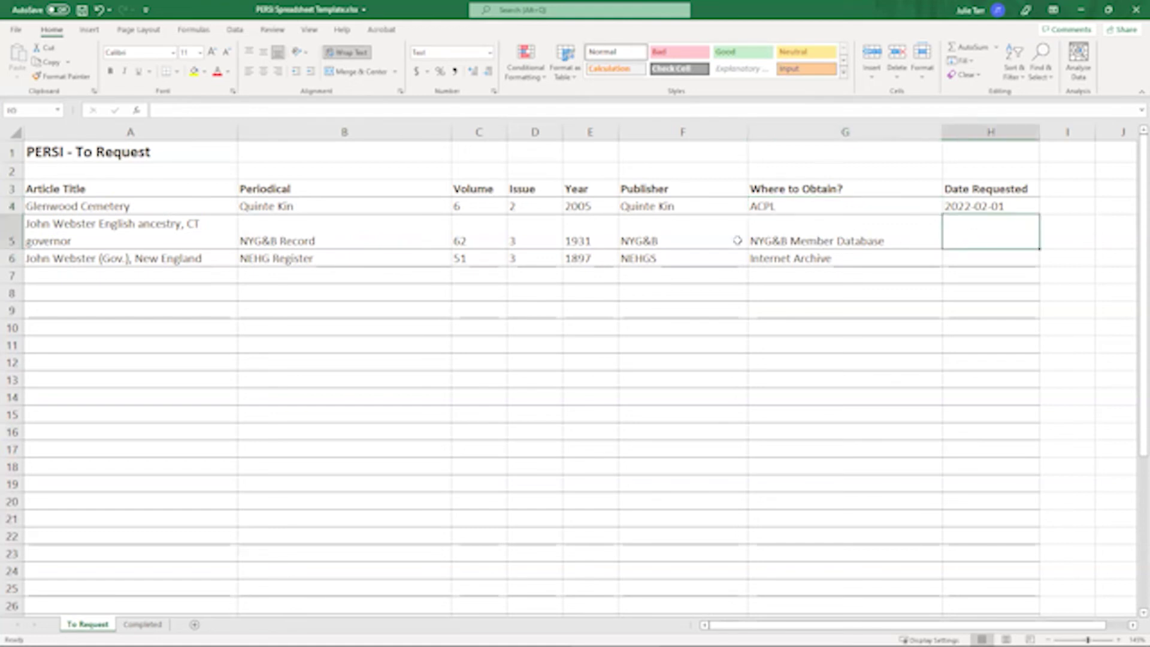
left_click(13, 232)
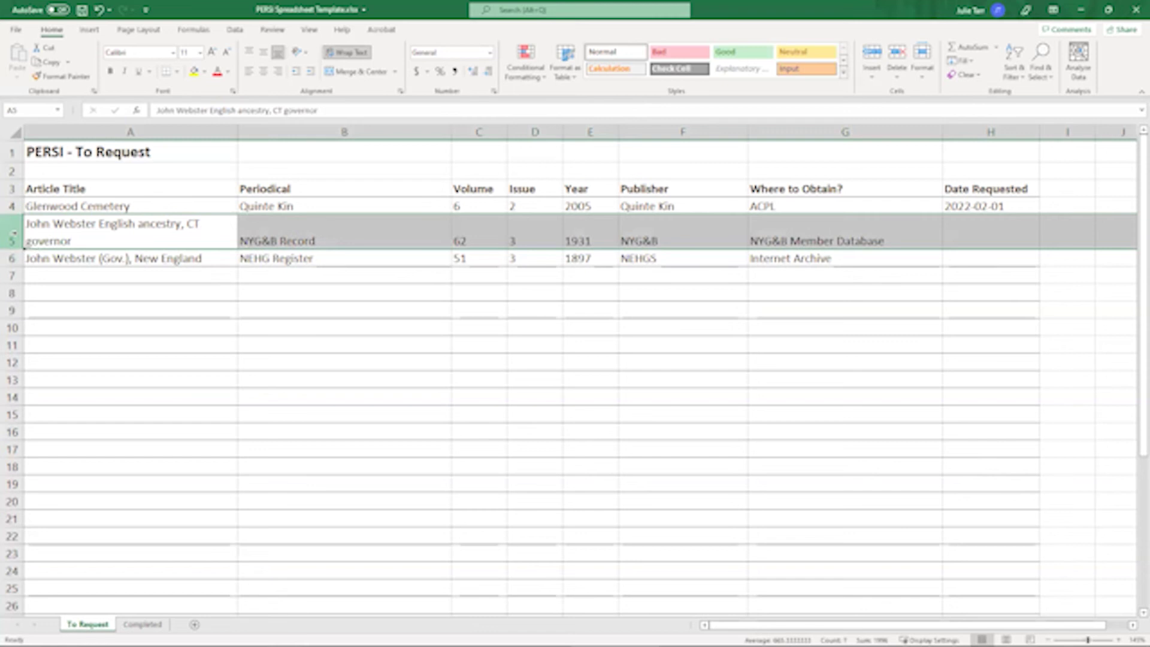
key("ctrl+x")
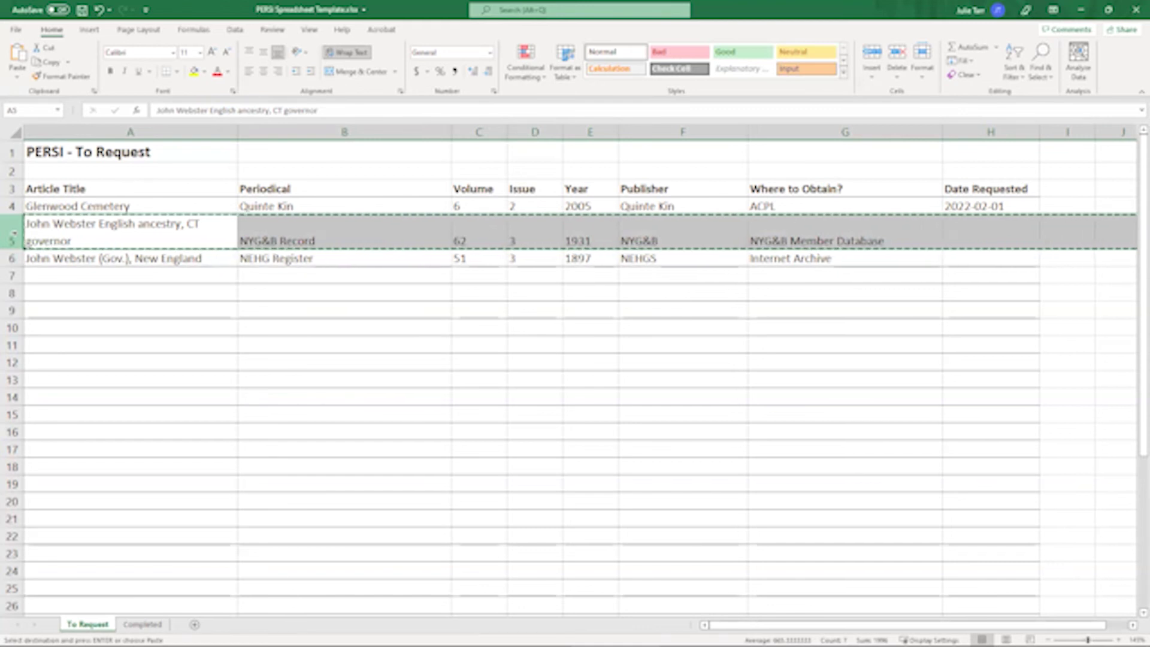
left_click(134, 625)
left_click(97, 206)
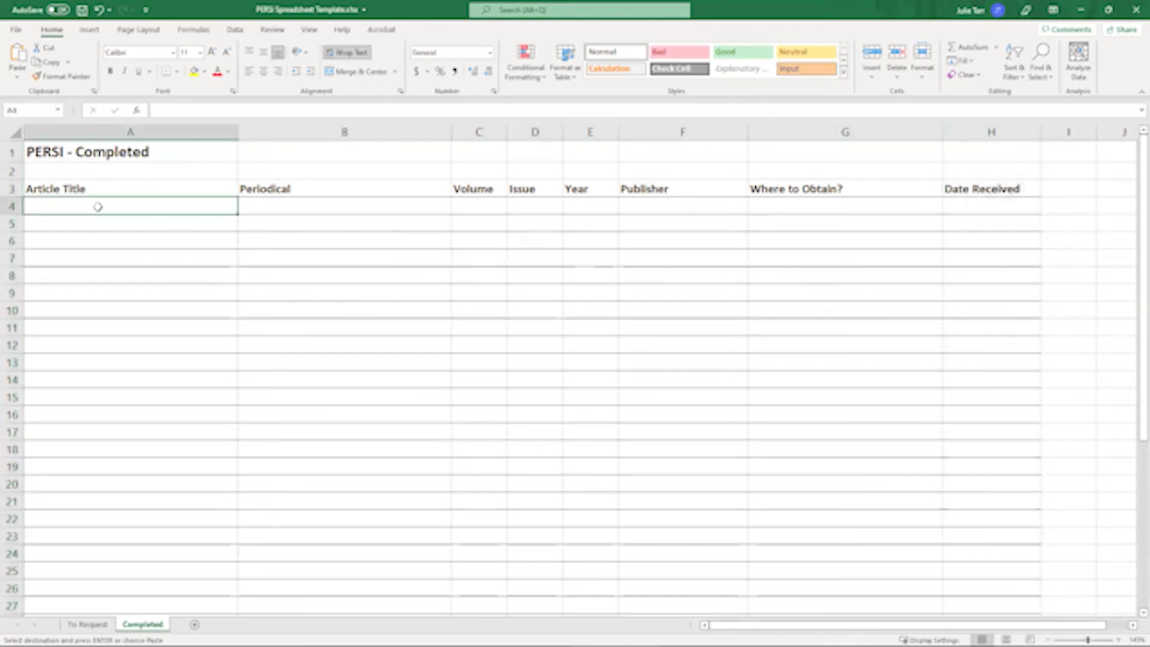
key("Return")
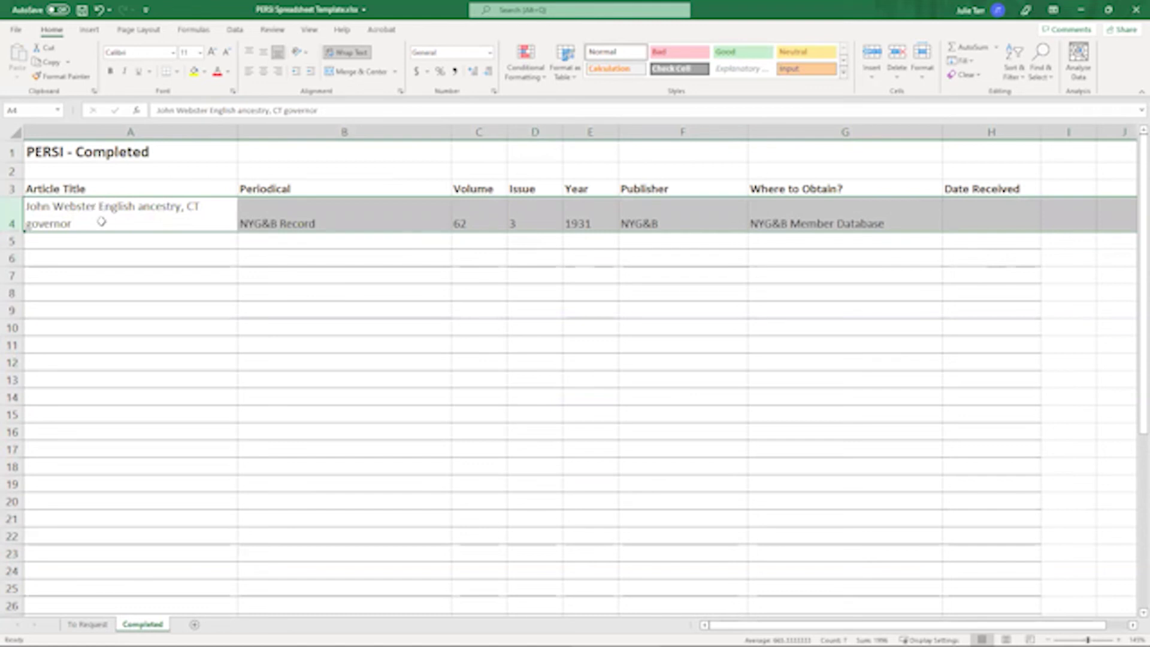
left_click(974, 205)
type("20")
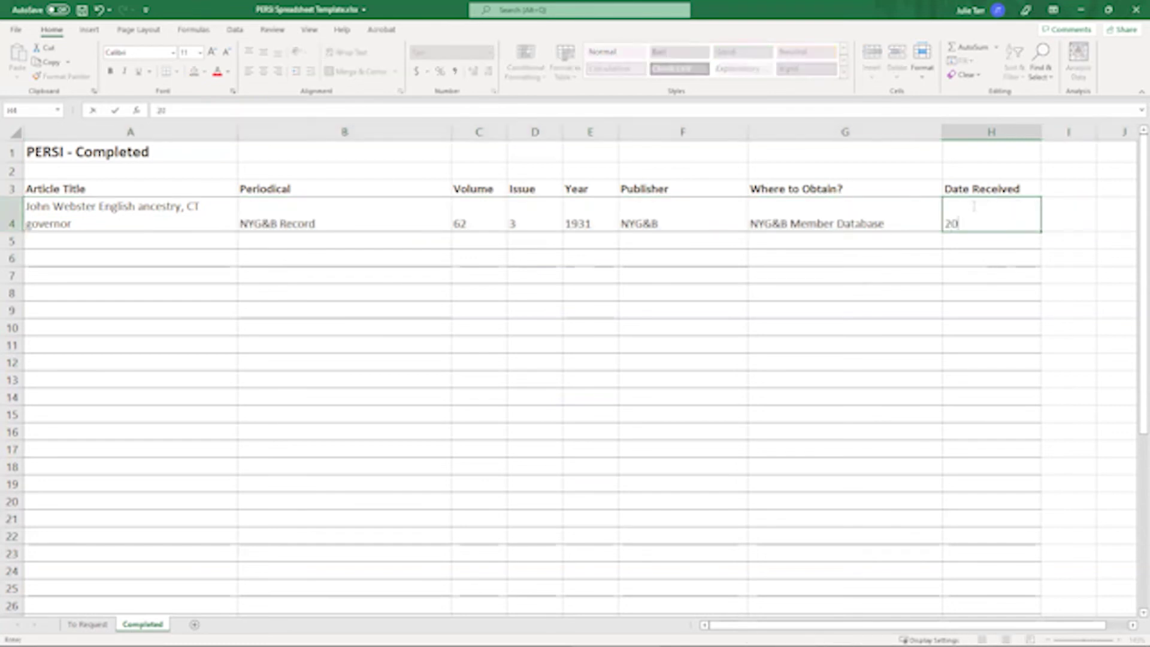
type("22-02-09")
key("Return")
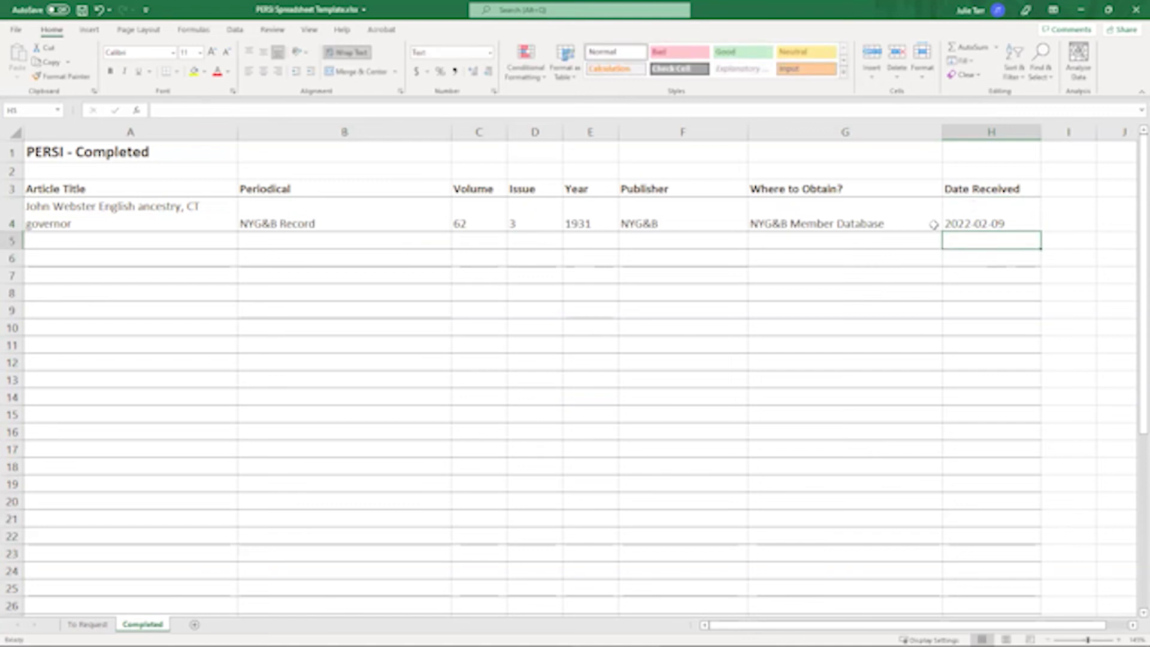
- Delete the emptied row 5 from the To Request sheet
left_click(87, 624)
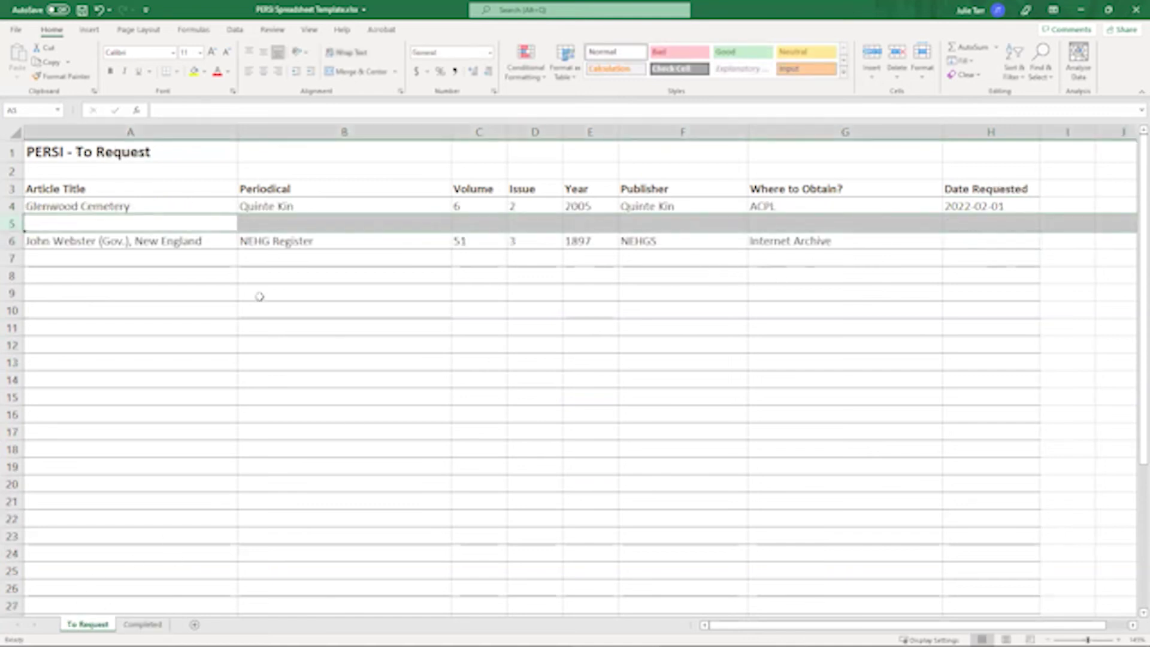
right_click(11, 226)
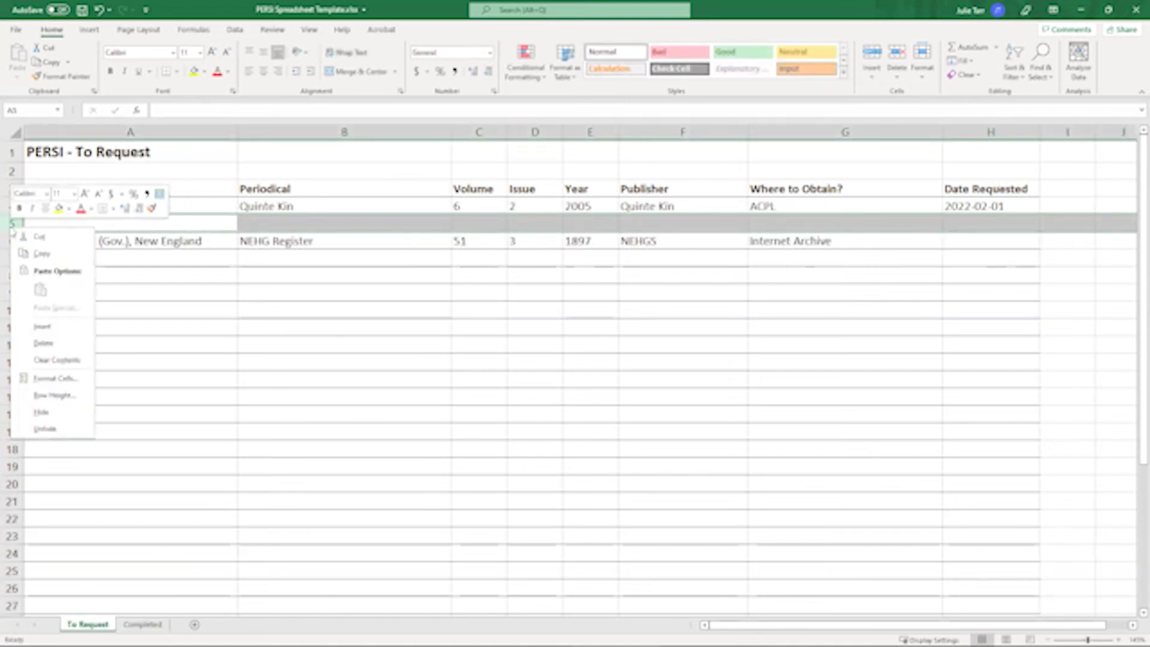
left_click(48, 346)
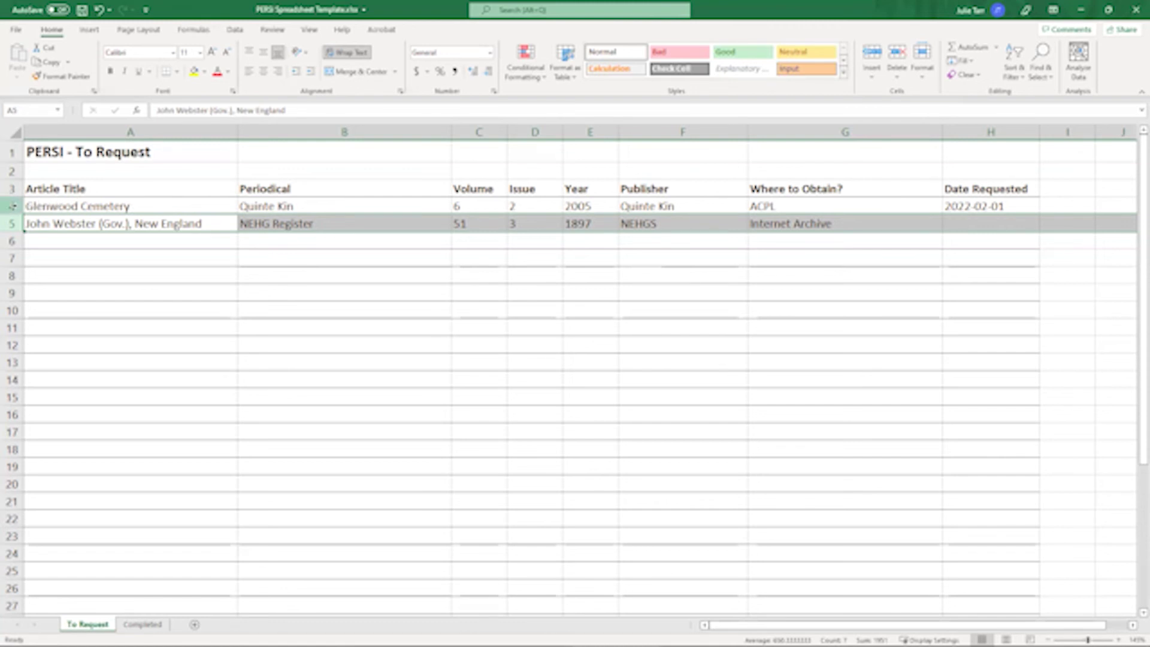
- Move the Glenwood Cemetery row to Completed row 5 and change its received date to 2022-02-09
left_click(12, 205)
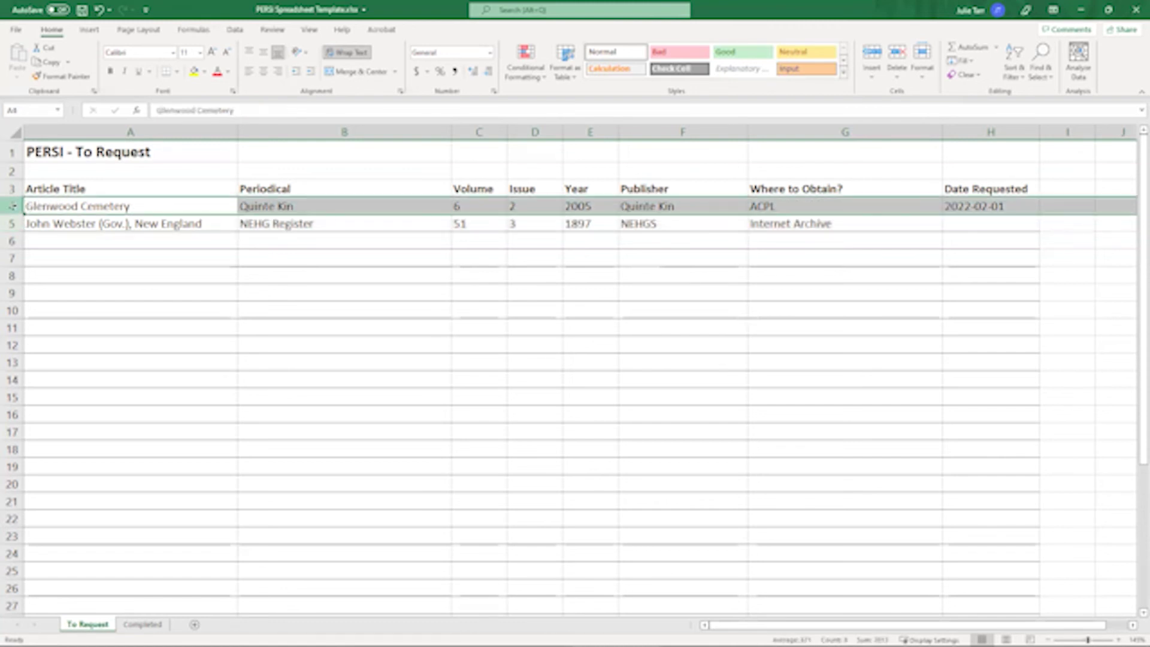
key("ctrl+x")
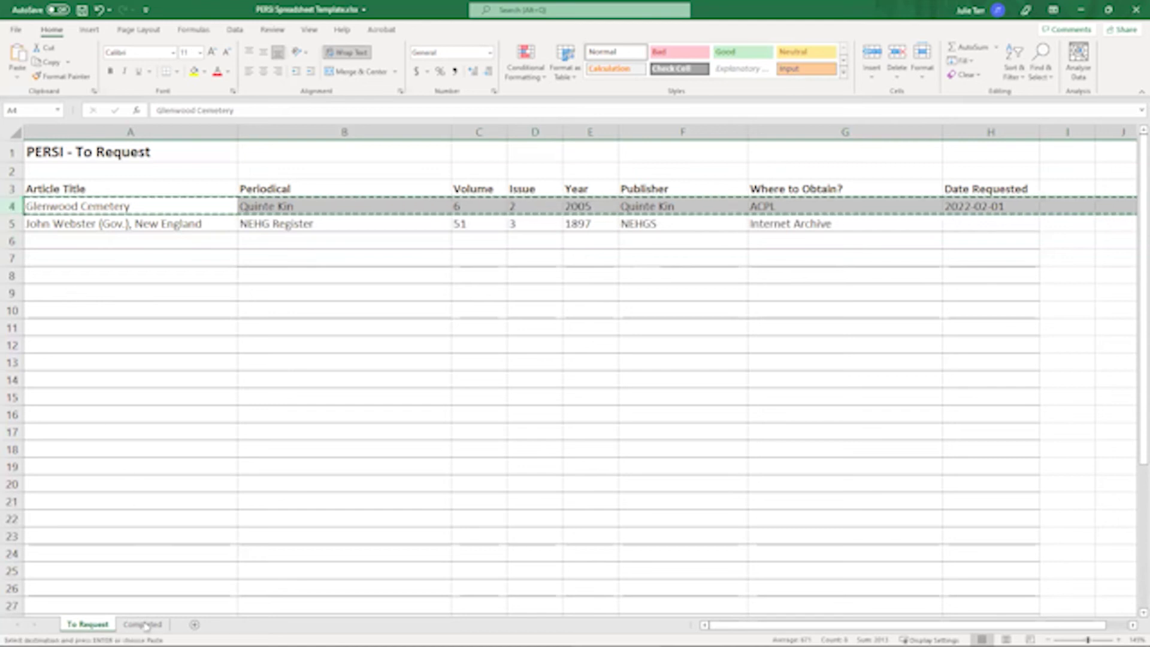
left_click(143, 624)
right_click(124, 242)
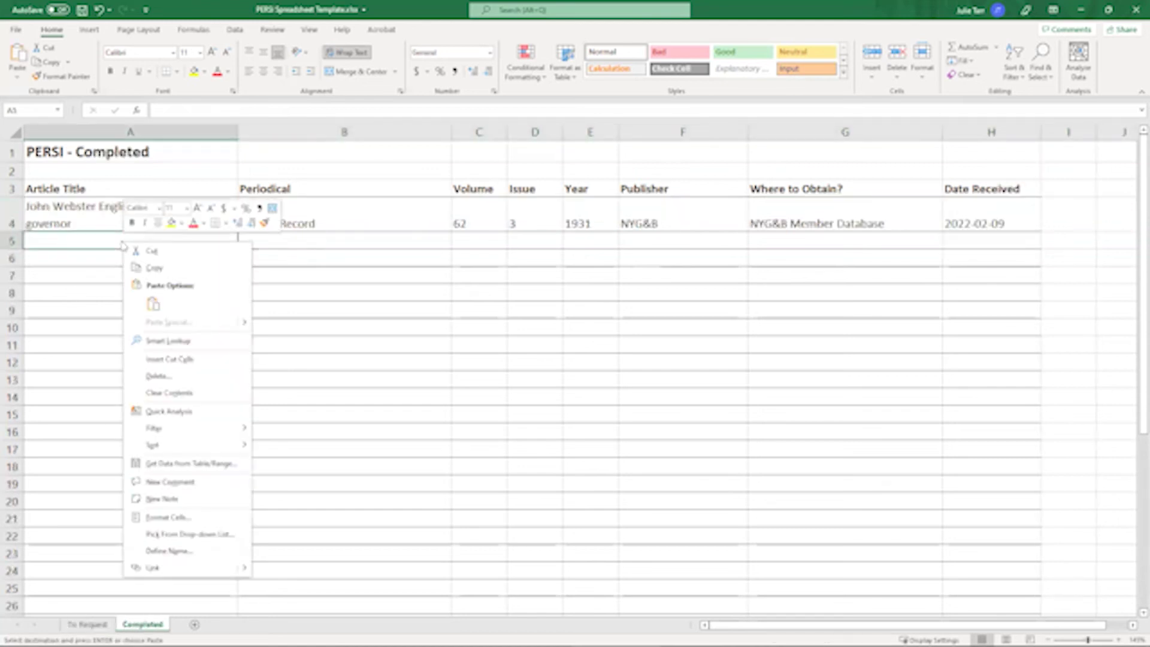
left_click(153, 304)
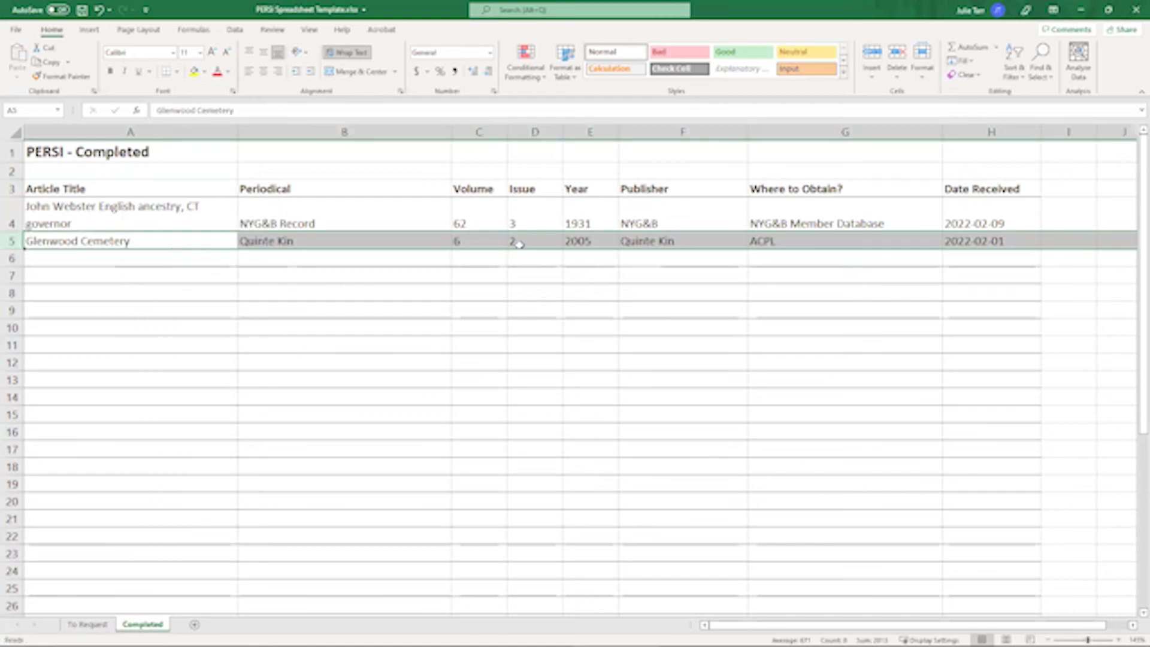
left_click(1001, 243)
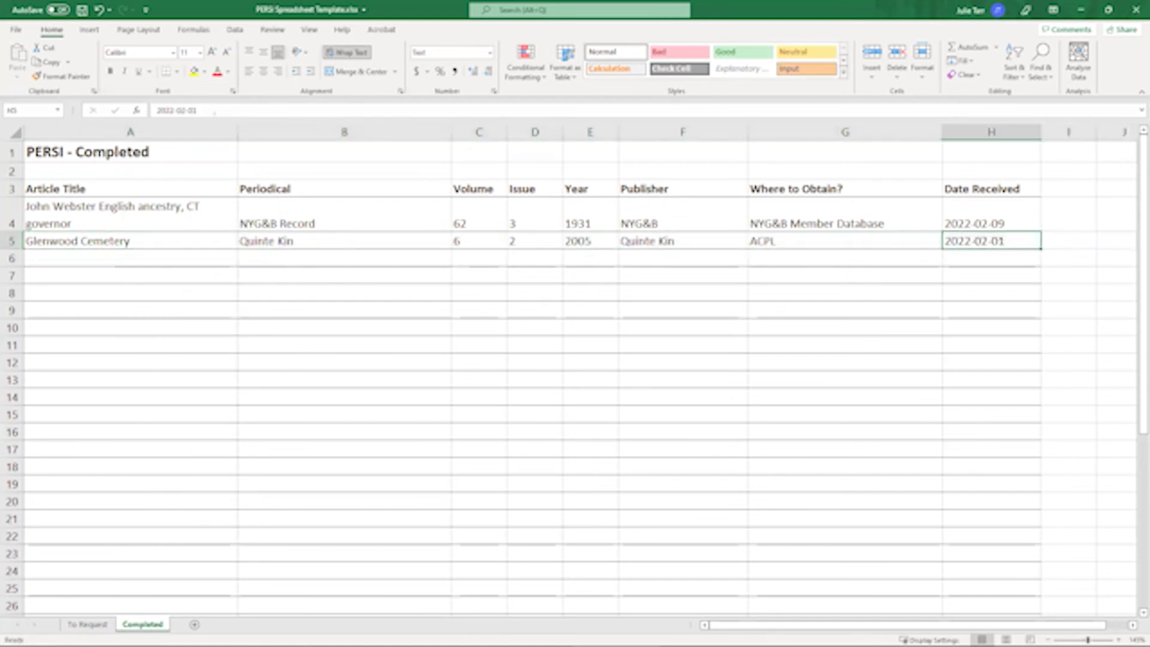
left_click(208, 111)
key("BackSpace")
type("9")
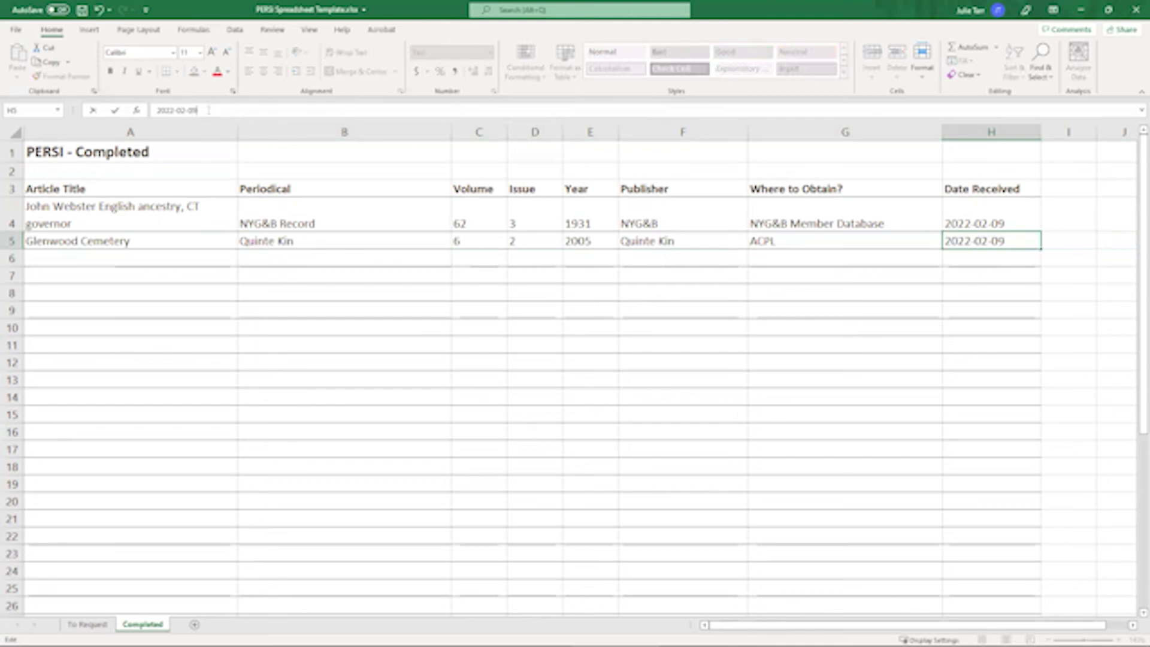
key("Return")
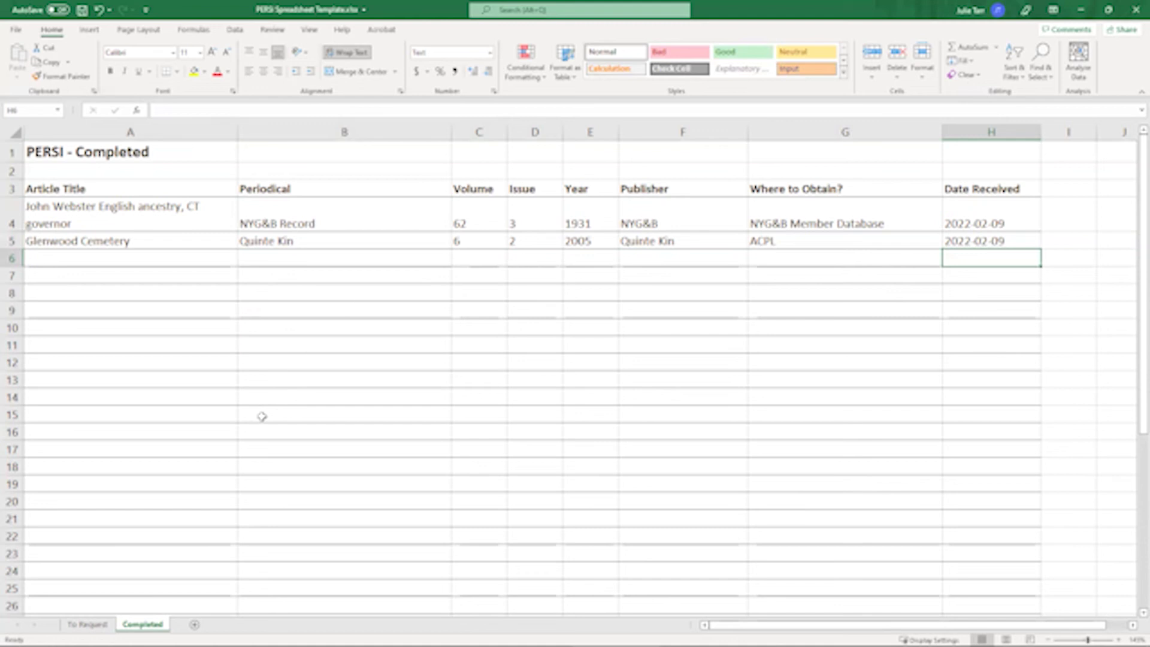
- Delete the emptied row 4 from the To Request sheet
left_click(87, 624)
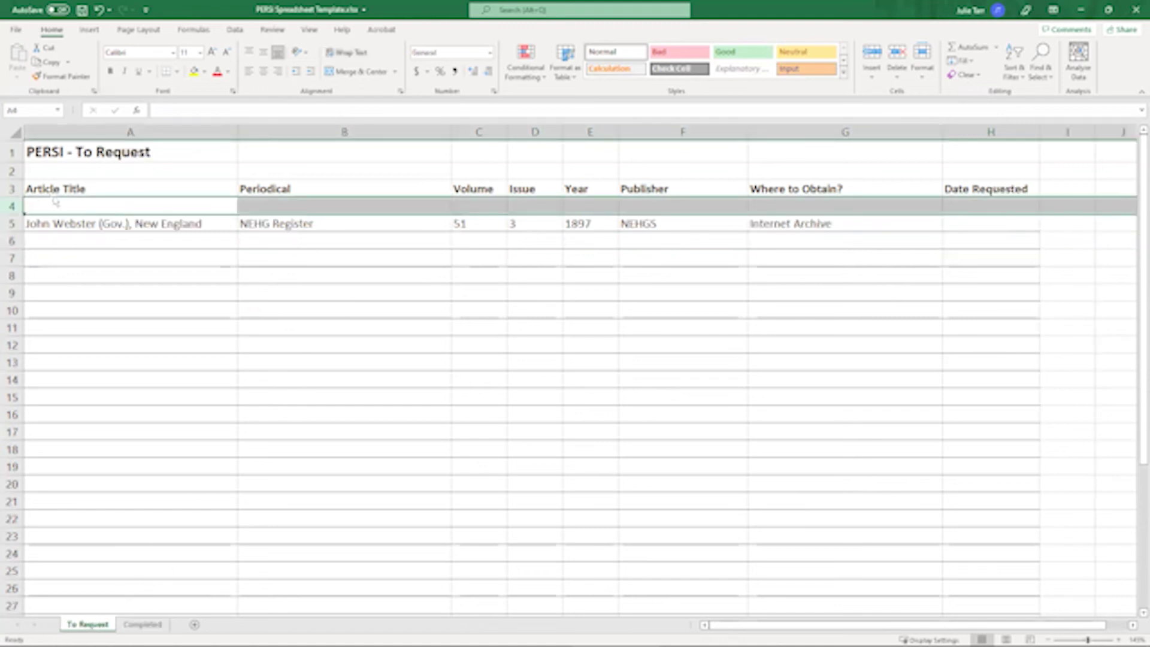
right_click(11, 205)
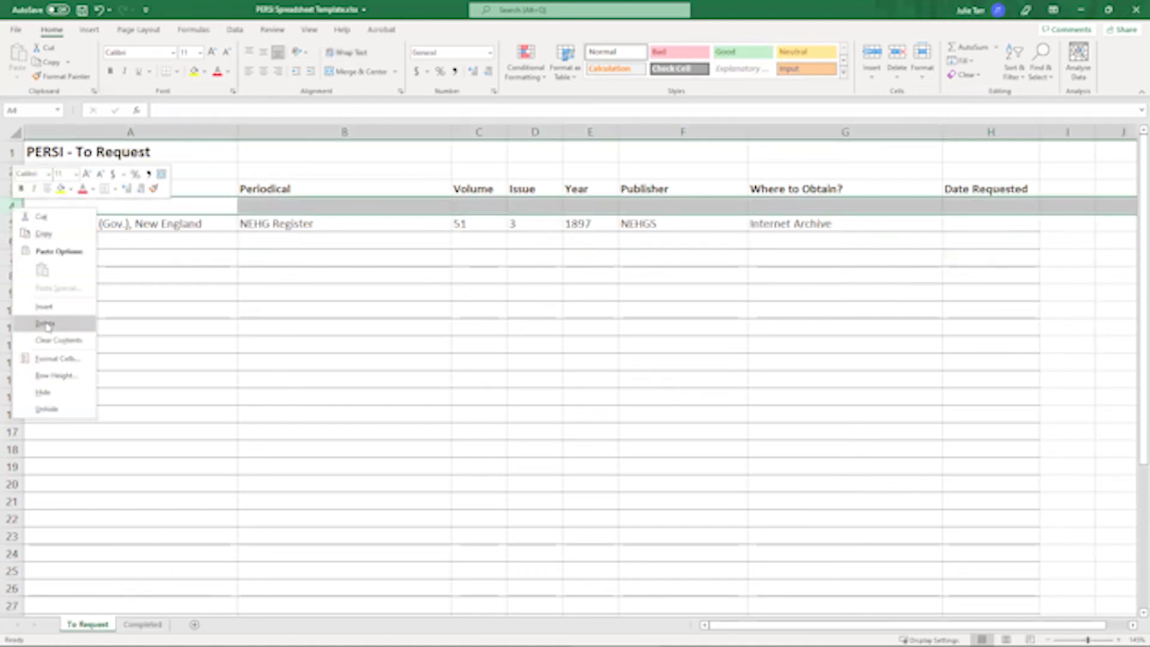
left_click(47, 323)
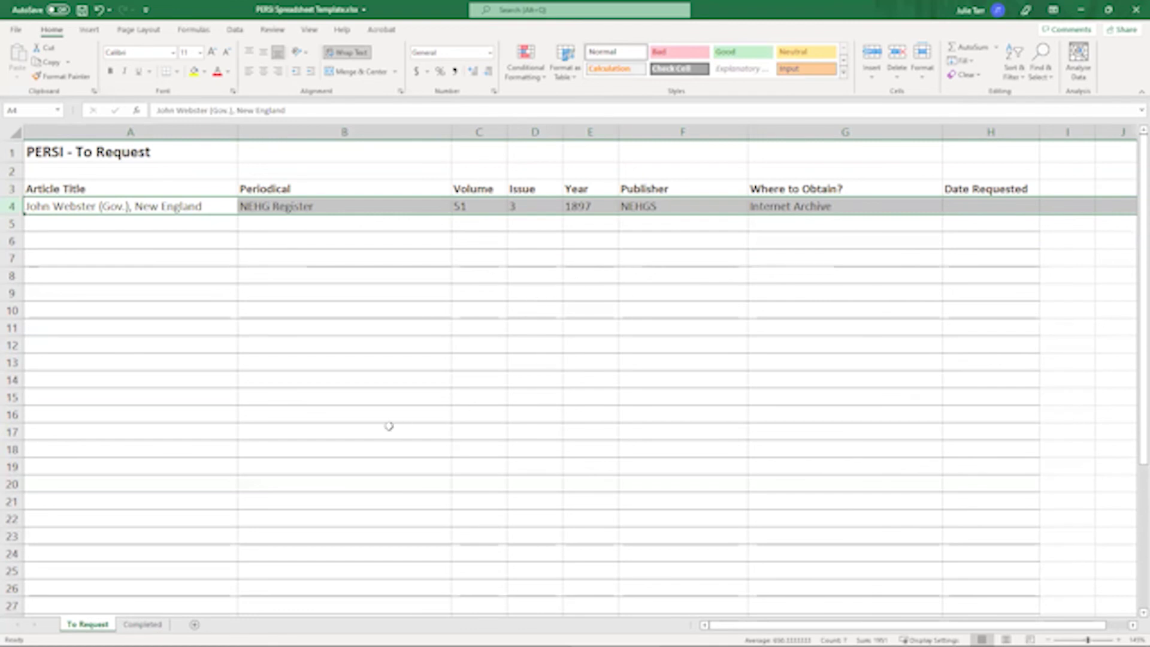